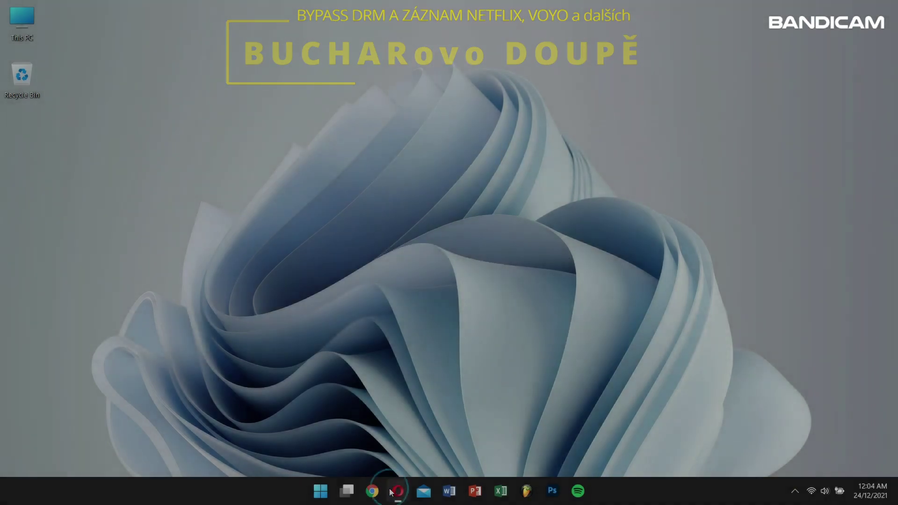
Step: Bring the Netflix India page forward and scroll down to the Frequently Asked Questions list
click(398, 490)
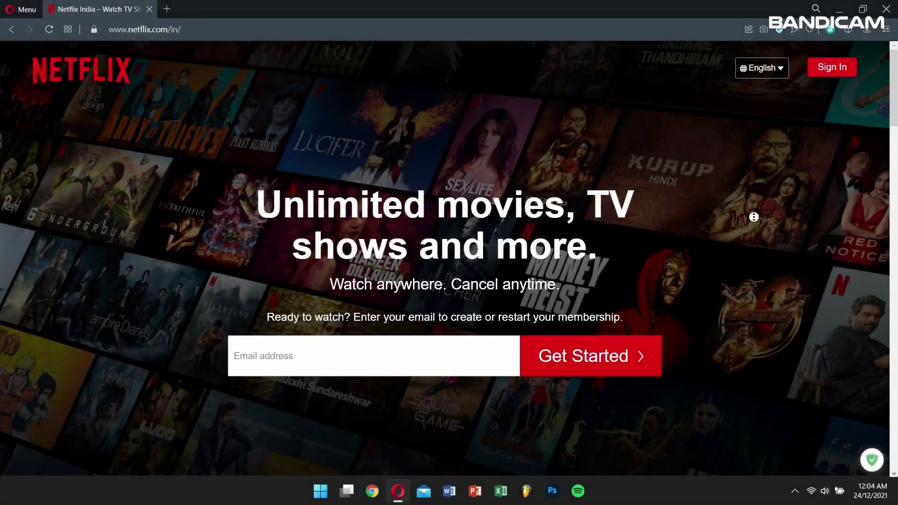
scroll(756, 232, down, 1)
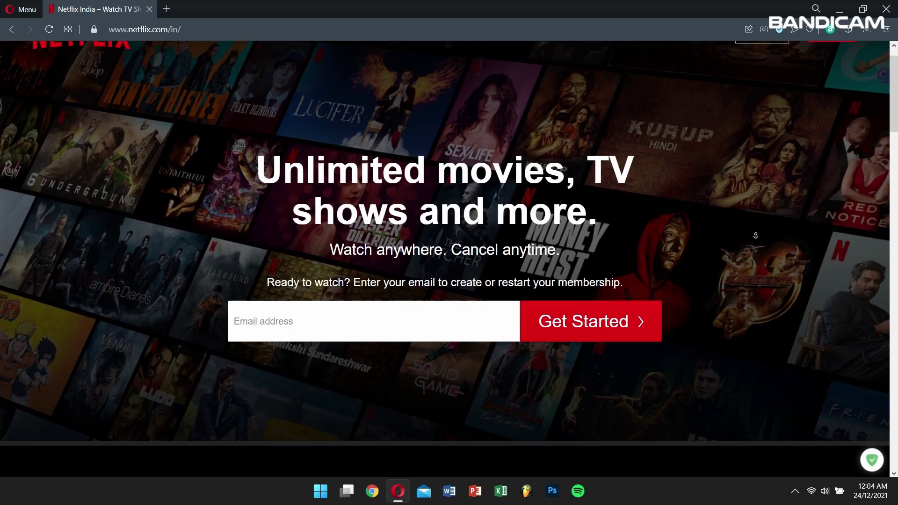
scroll(756, 239, down, 2)
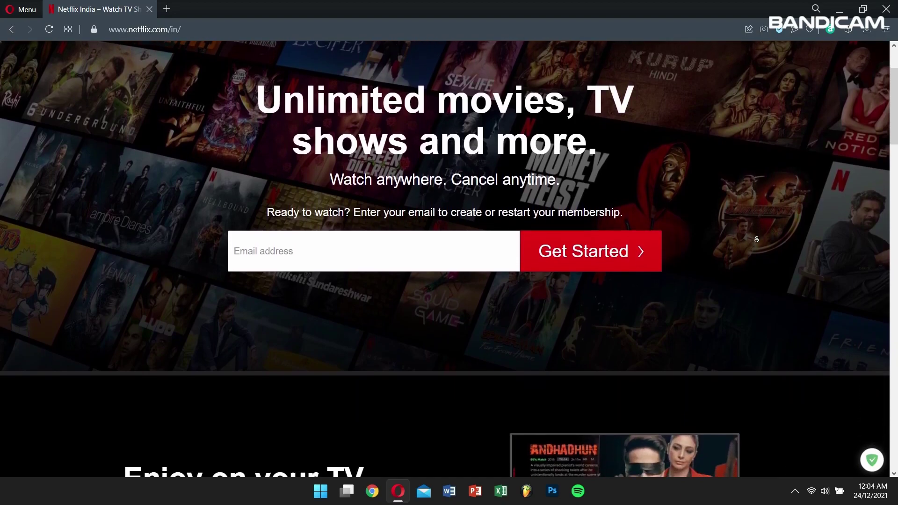
scroll(757, 239, down, 2)
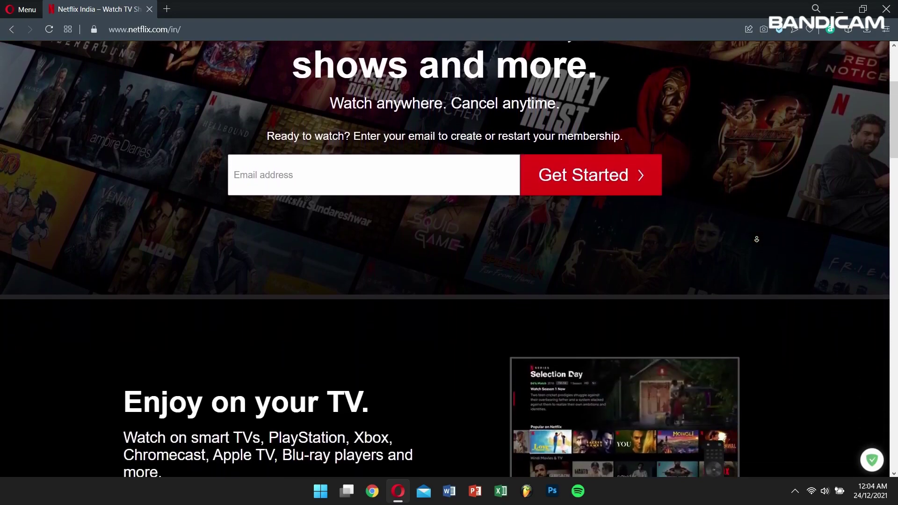
scroll(756, 239, down, 2)
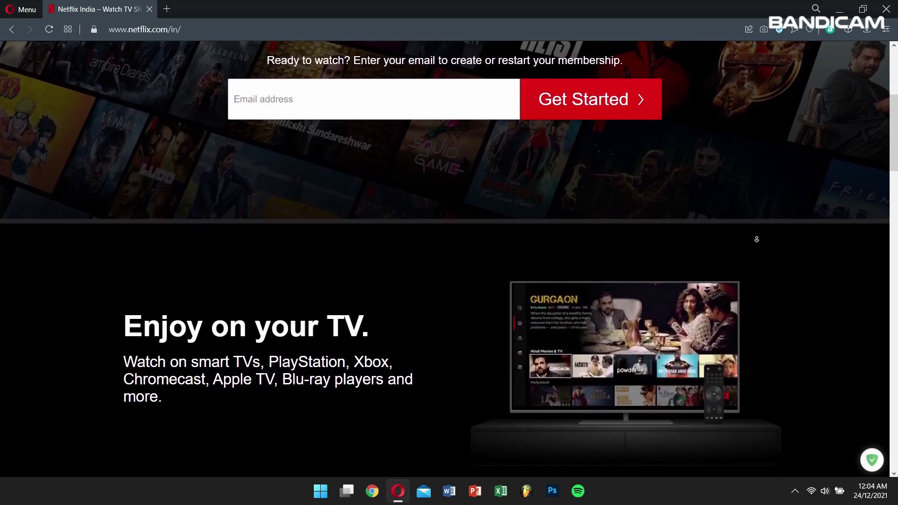
scroll(756, 239, down, 2)
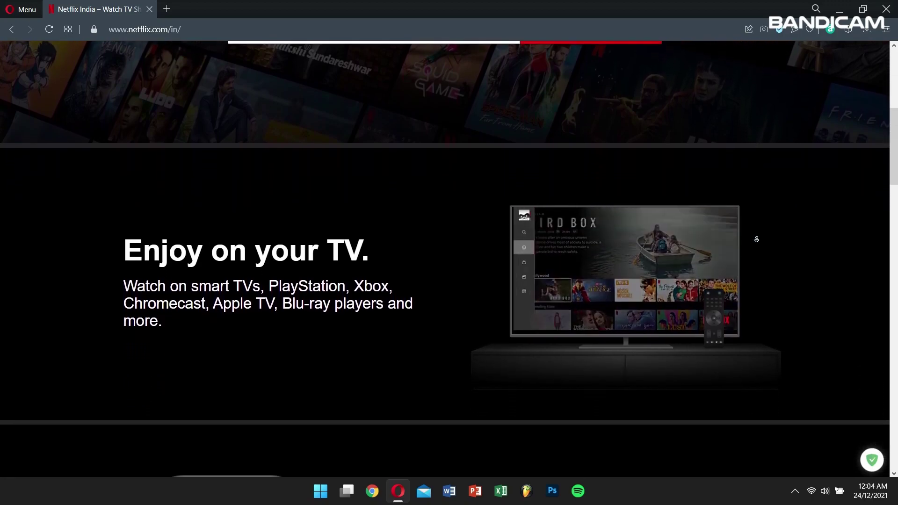
scroll(756, 239, down, 2)
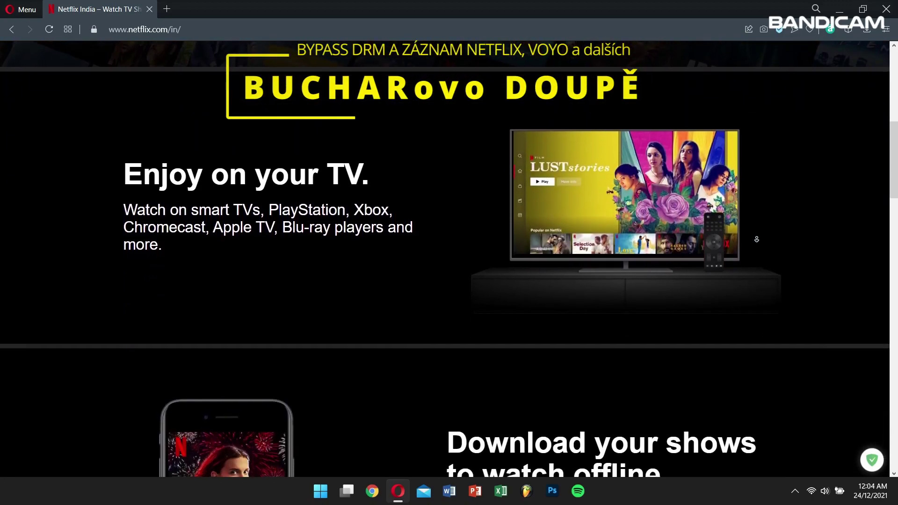
scroll(757, 239, down, 2)
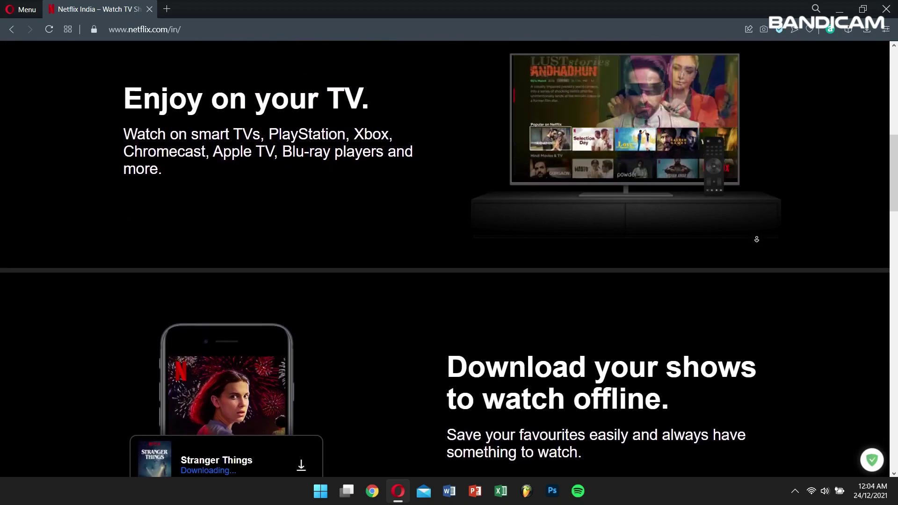
scroll(757, 239, down, 2)
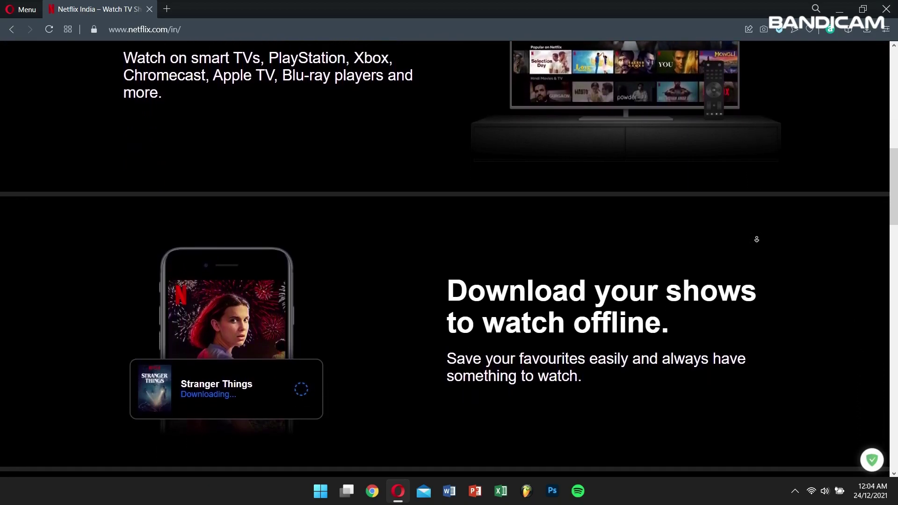
scroll(756, 239, down, 2)
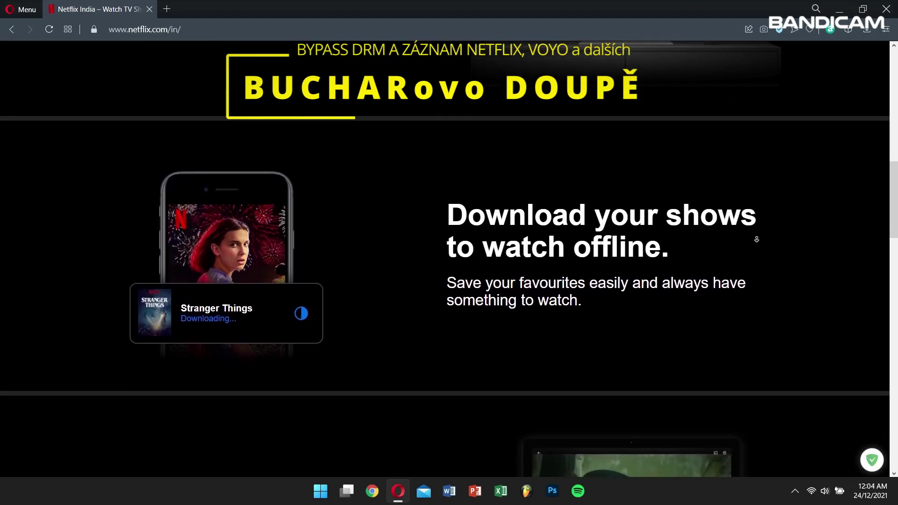
scroll(757, 239, down, 2)
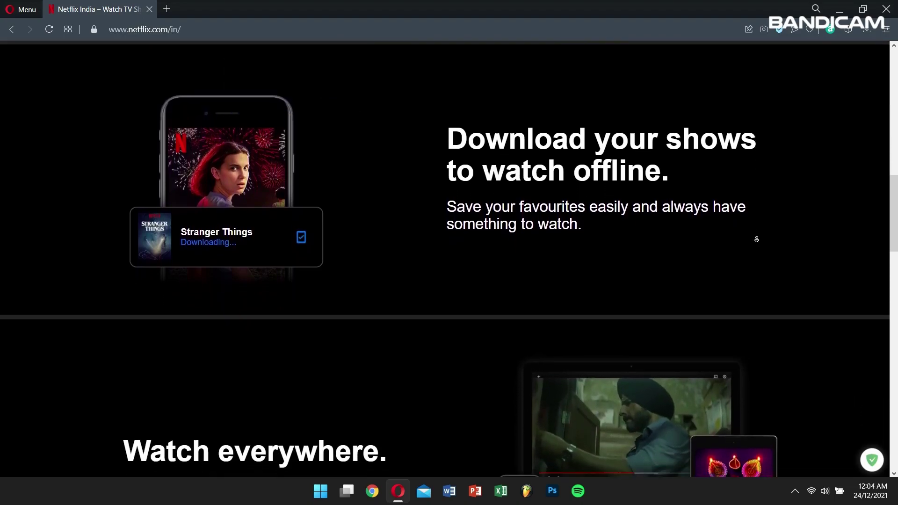
scroll(757, 239, down, 2)
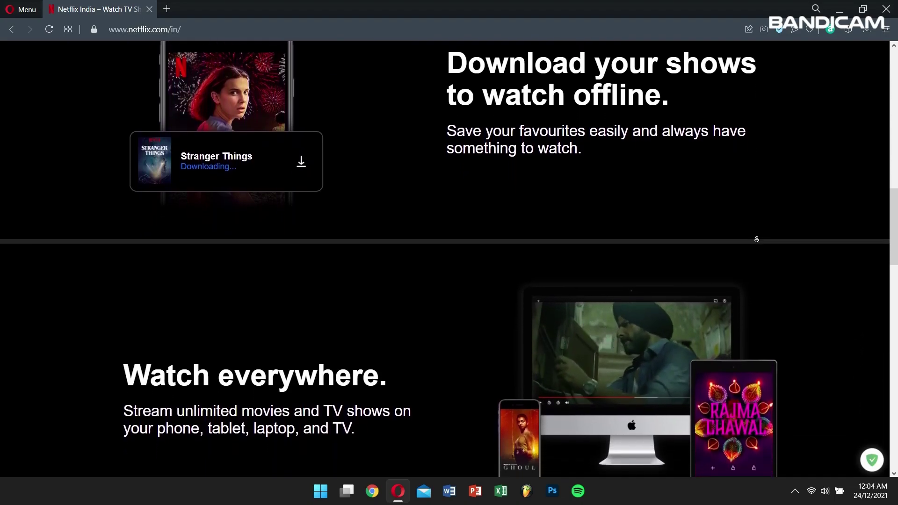
scroll(756, 239, down, 2)
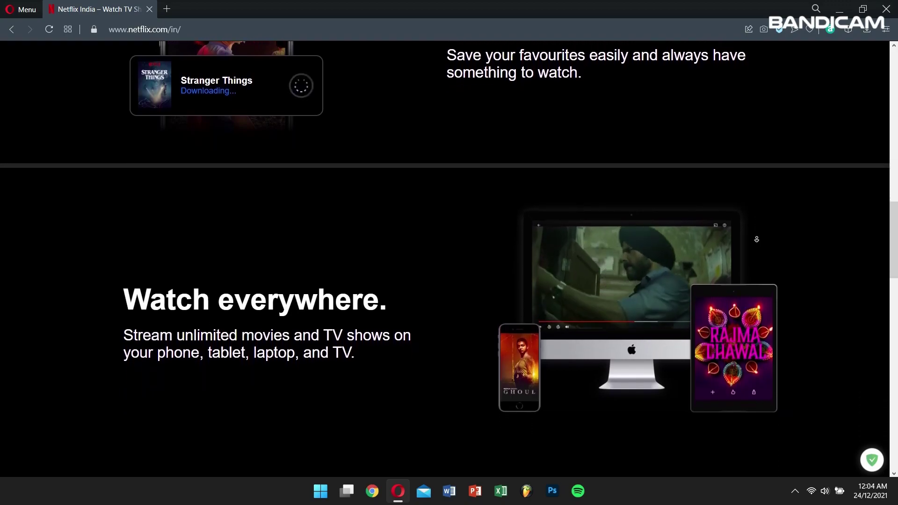
scroll(756, 239, down, 2)
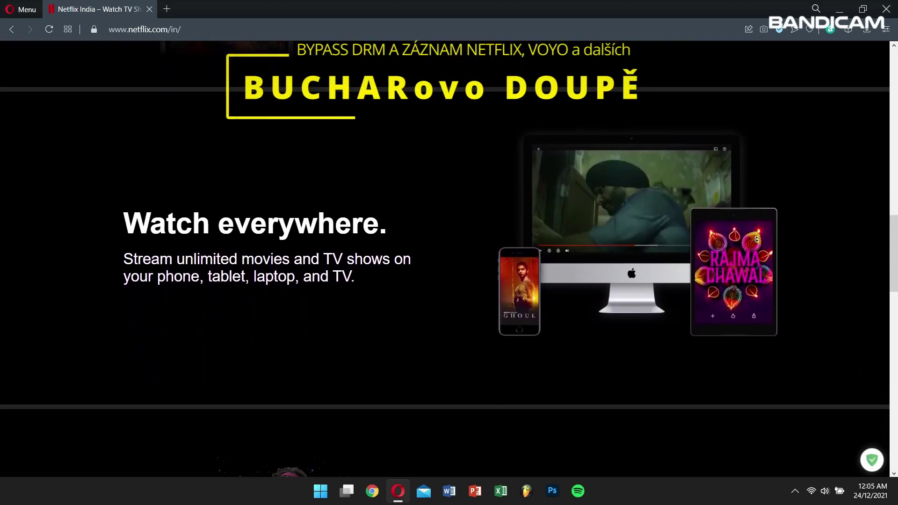
scroll(756, 239, down, 2)
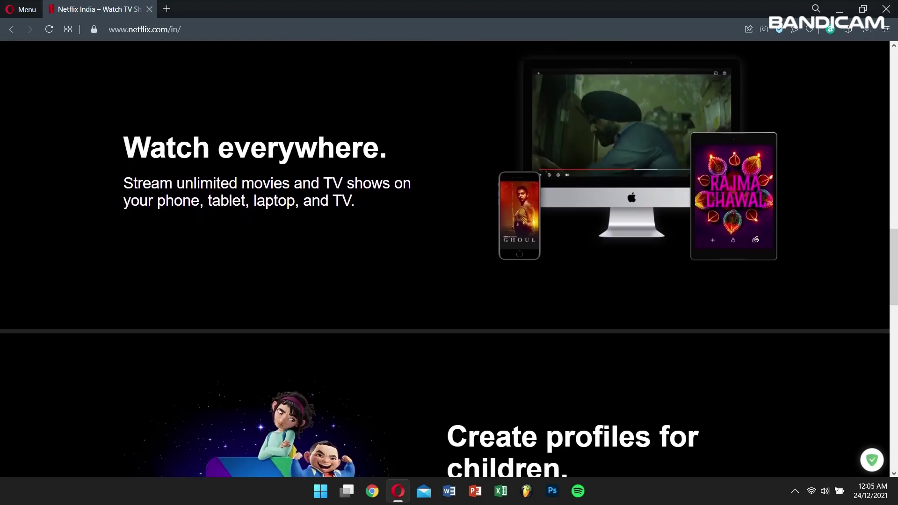
scroll(756, 239, down, 2)
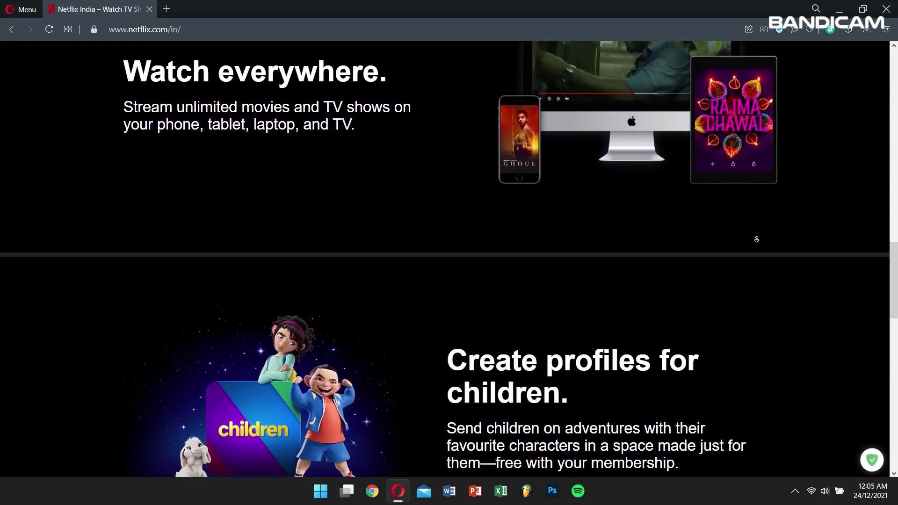
scroll(756, 239, down, 2)
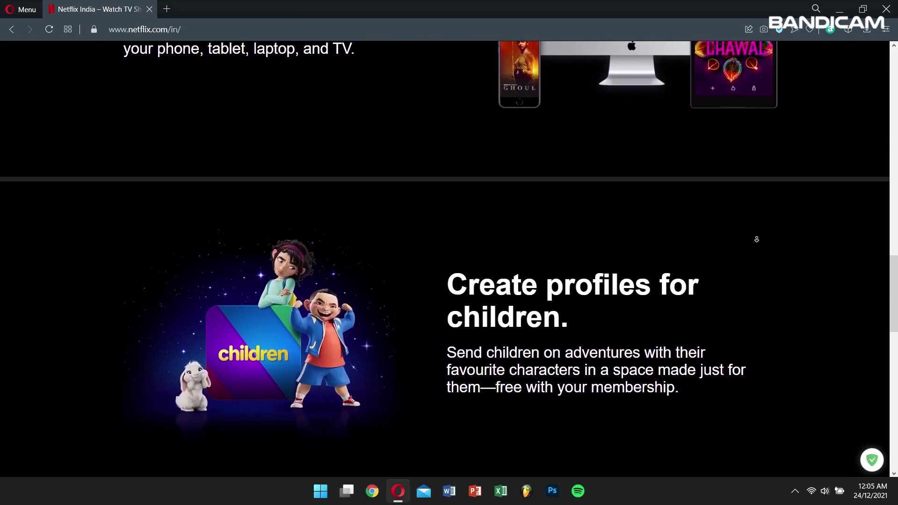
scroll(756, 239, down, 2)
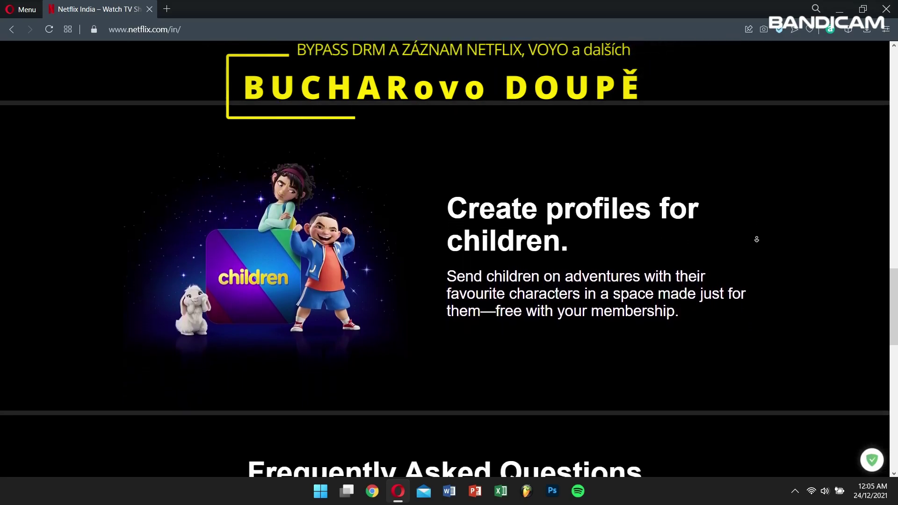
scroll(757, 240, down, 2)
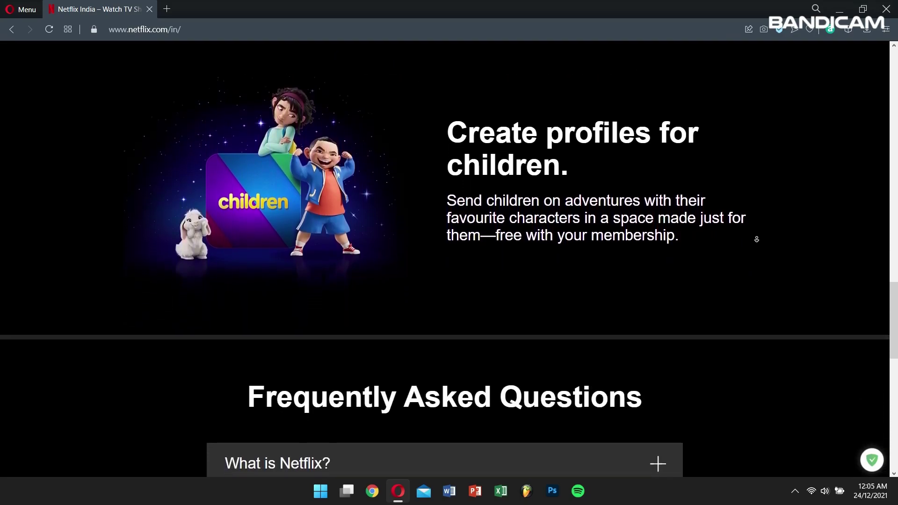
Step: Scroll the bandicam.com home page down to the Screenshots of Bandicam Screen Recorder section
scroll(756, 239, down, 1)
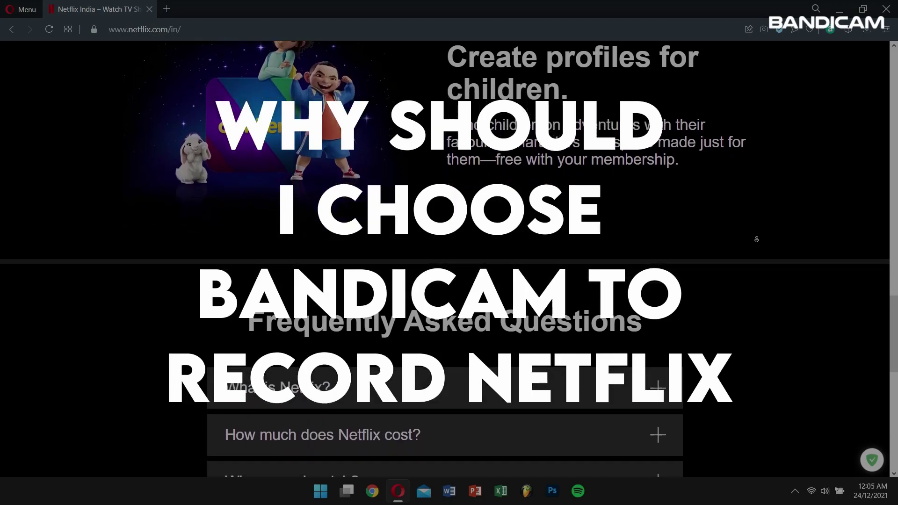
scroll(757, 239, down, 2)
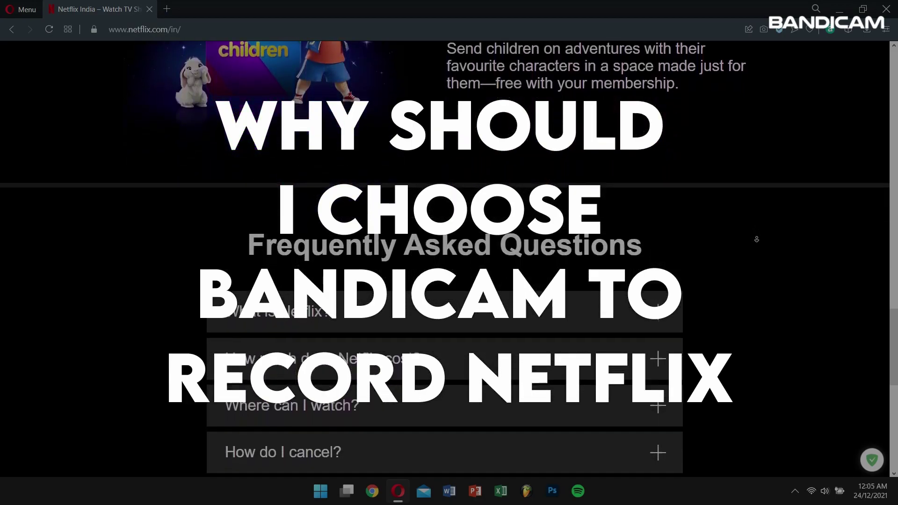
scroll(757, 239, down, 1)
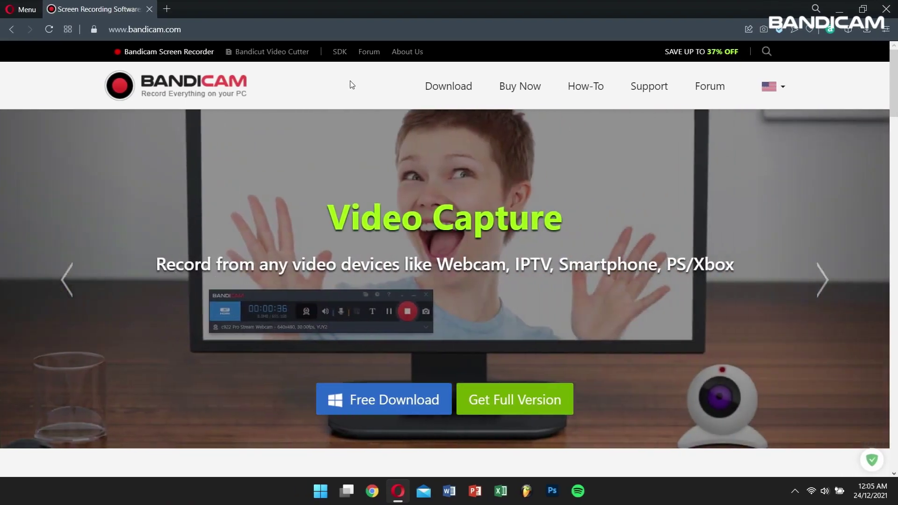
scroll(350, 99, down, 1)
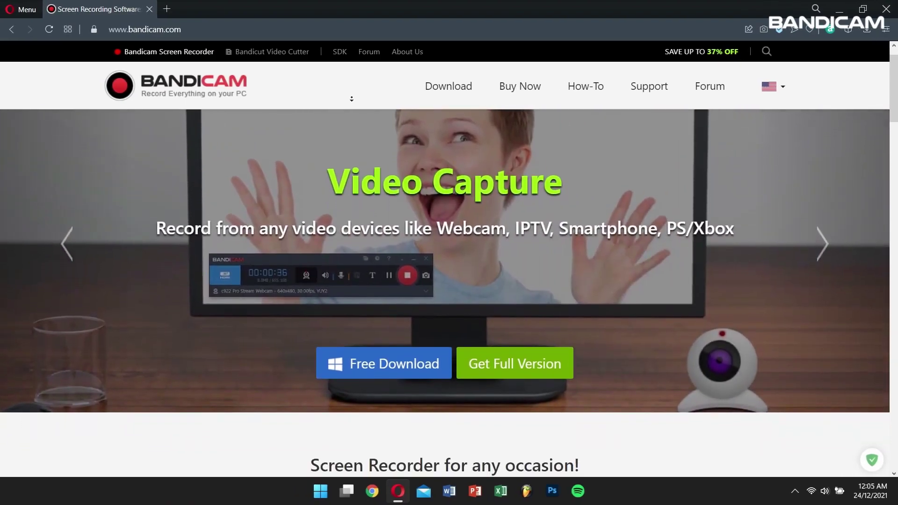
scroll(351, 98, down, 1)
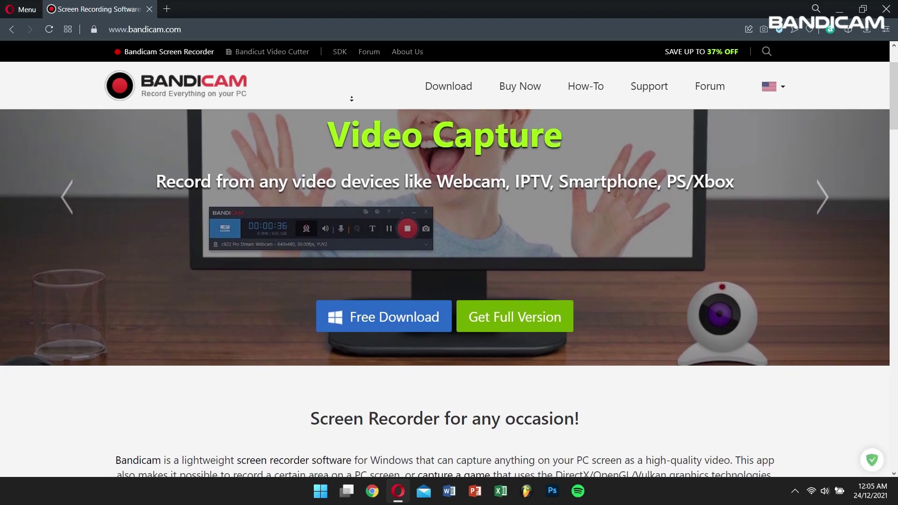
scroll(352, 98, down, 1)
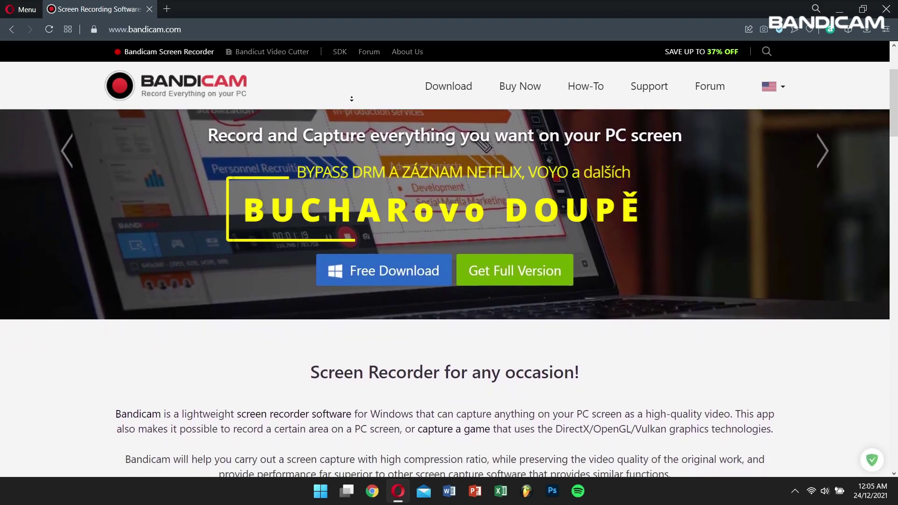
scroll(352, 99, down, 1)
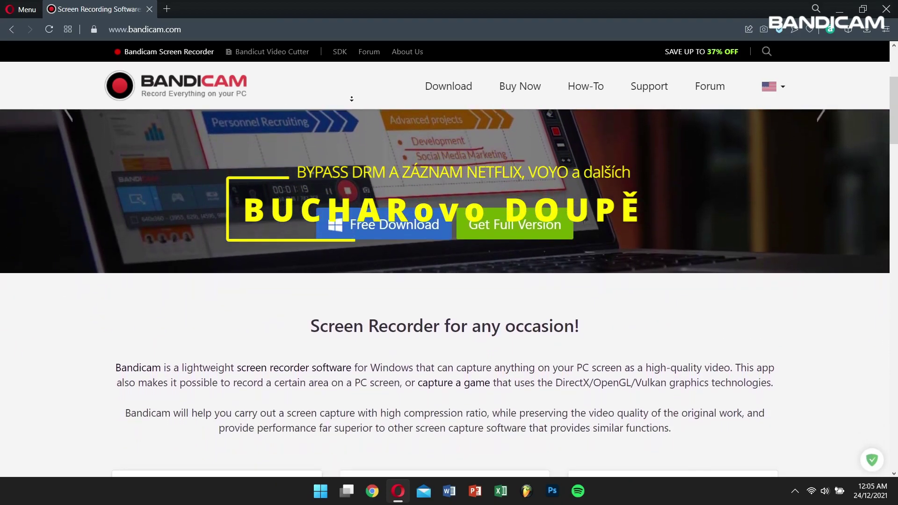
scroll(351, 99, down, 1)
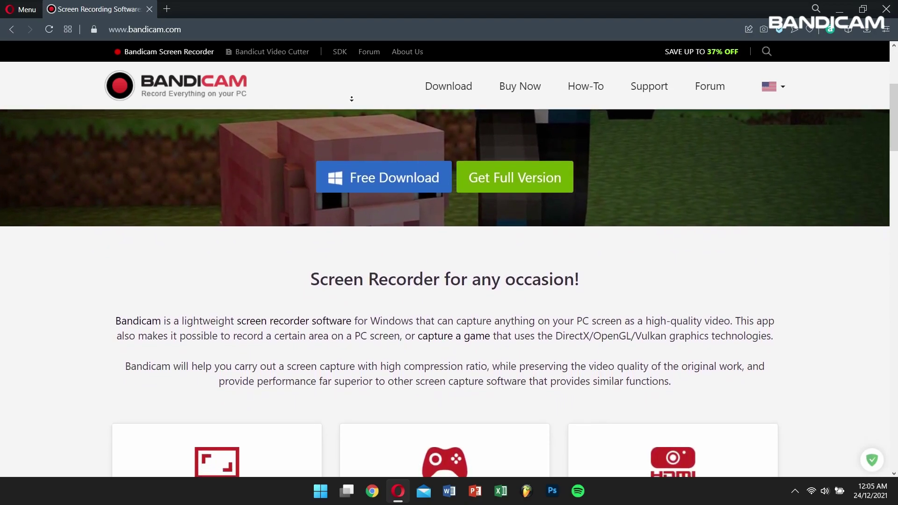
scroll(352, 98, down, 1)
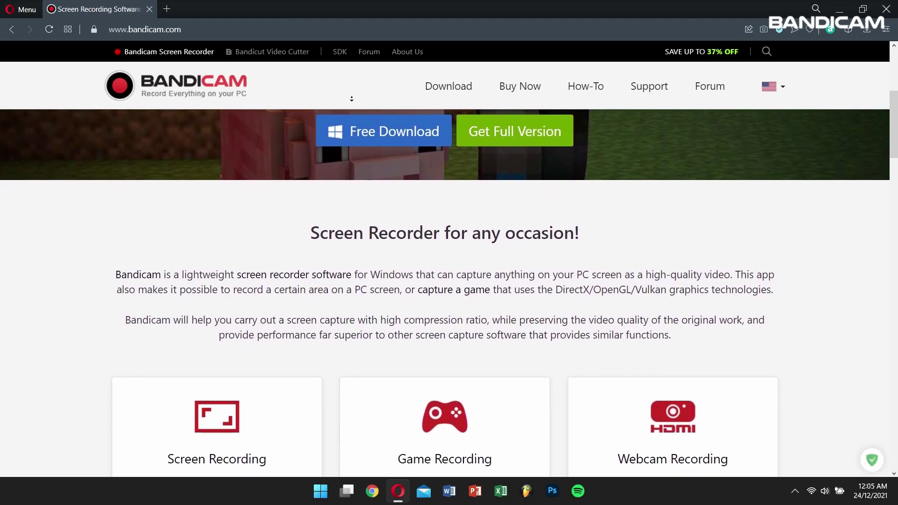
scroll(351, 98, down, 1)
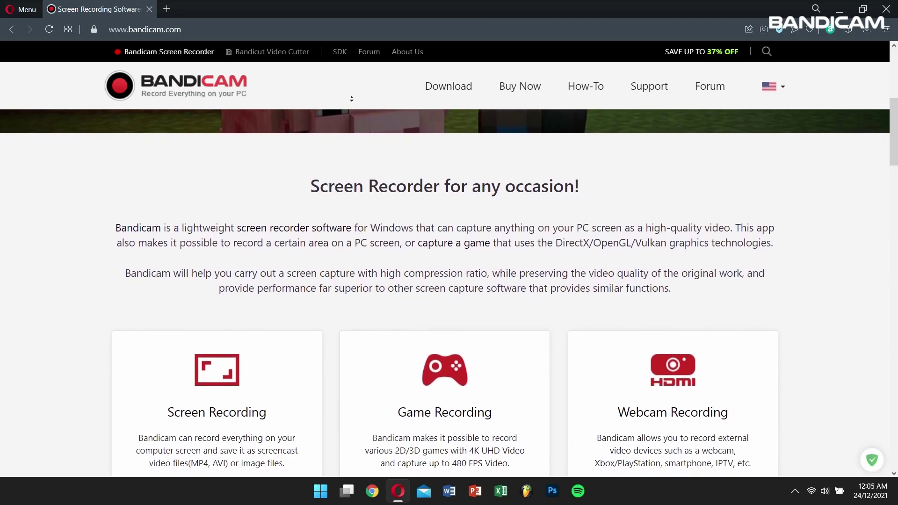
scroll(351, 98, down, 1)
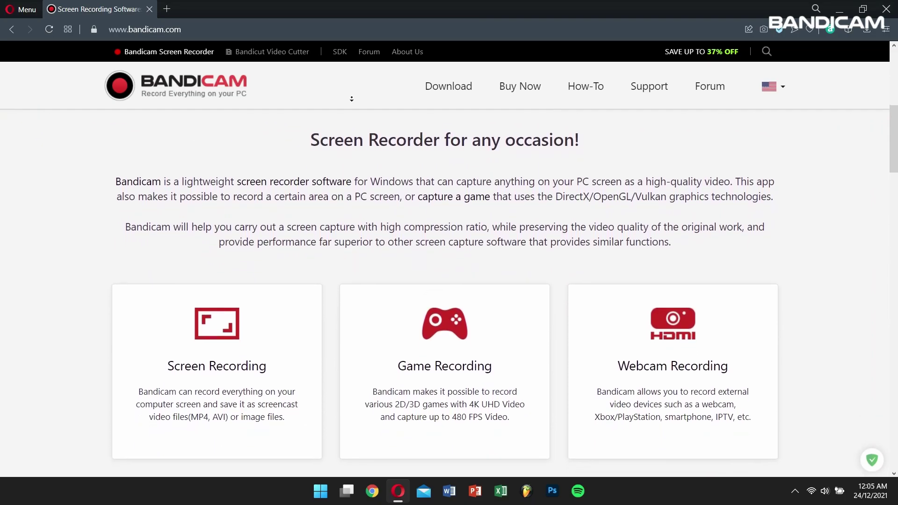
scroll(352, 99, down, 1)
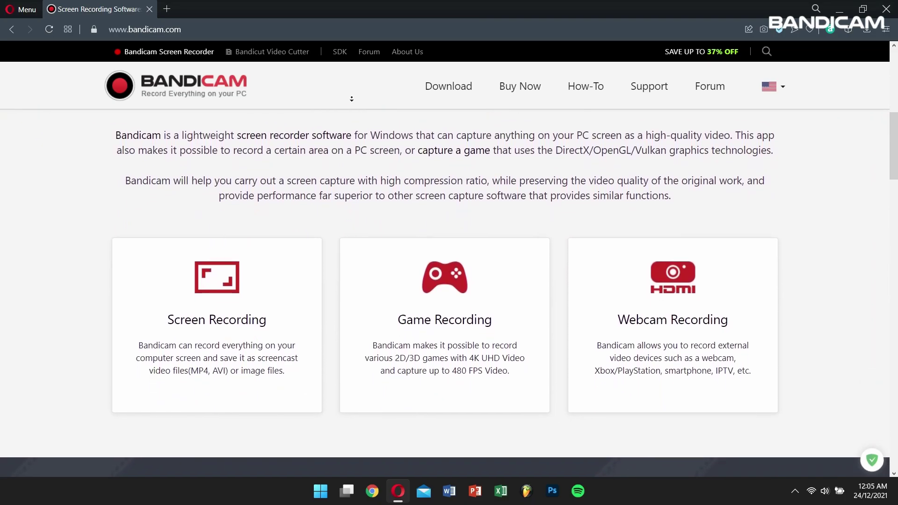
scroll(352, 99, down, 1)
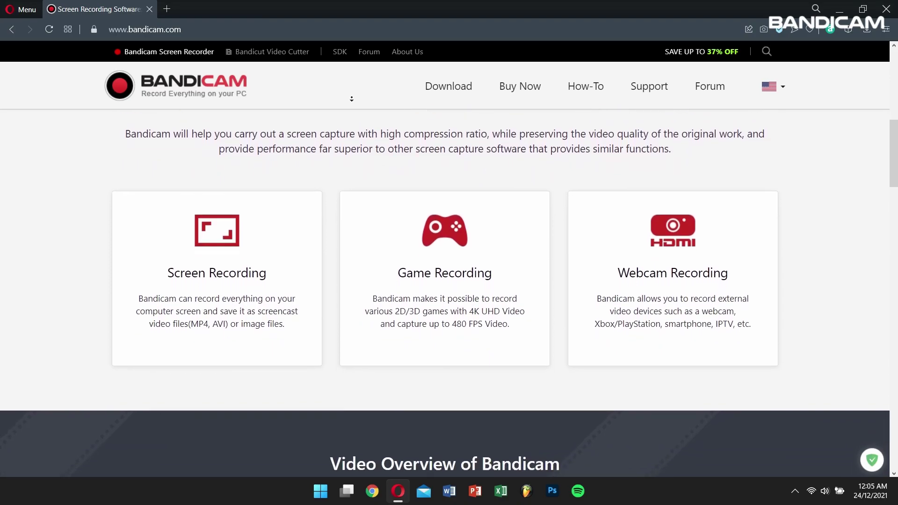
scroll(352, 99, down, 1)
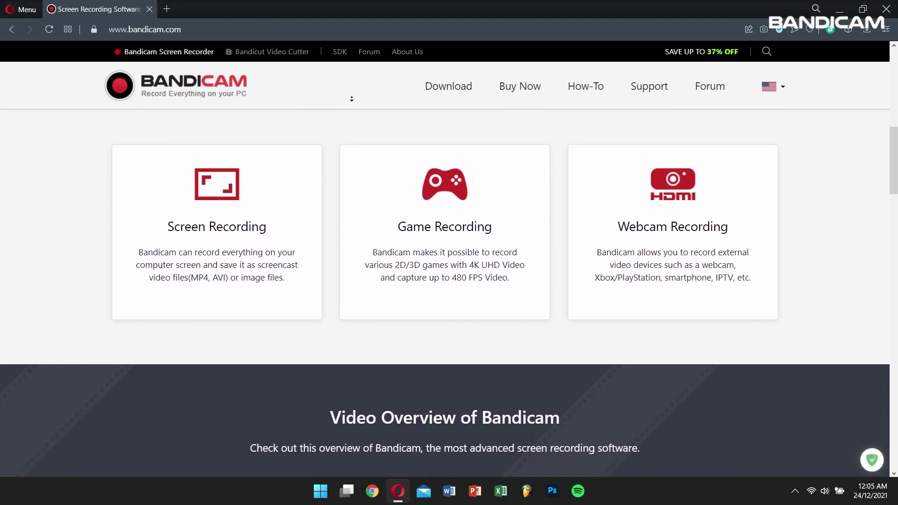
scroll(352, 99, down, 1)
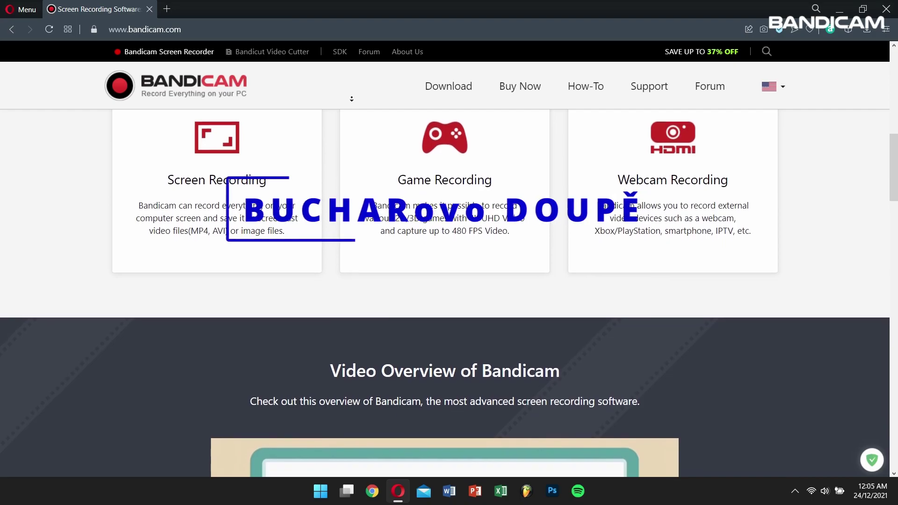
scroll(352, 98, down, 1)
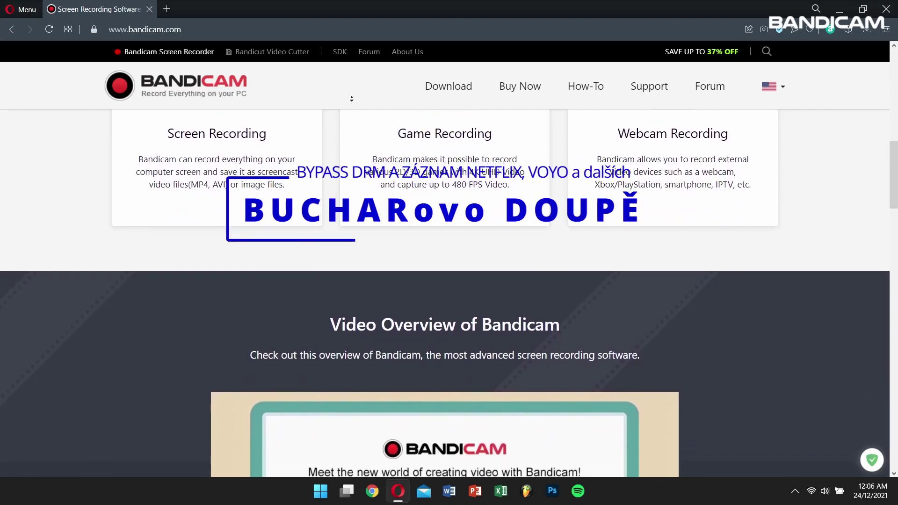
scroll(351, 98, down, 1)
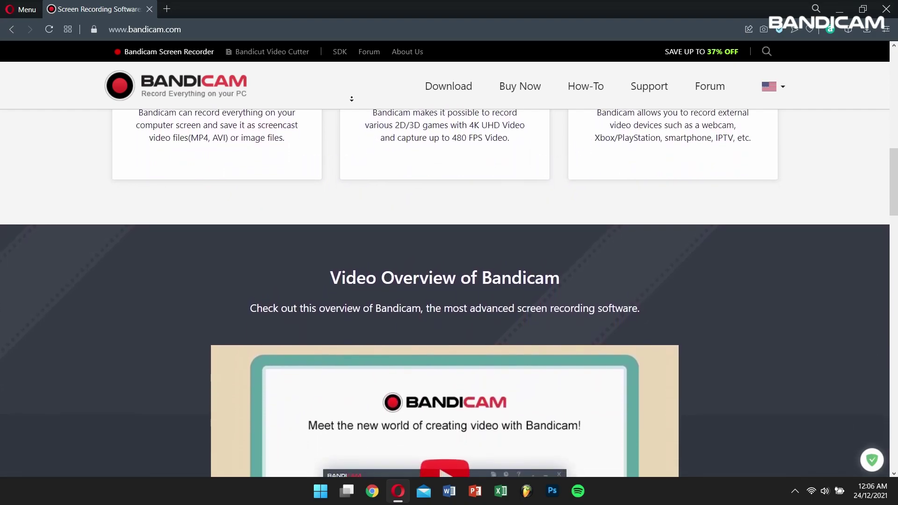
scroll(351, 99, down, 1)
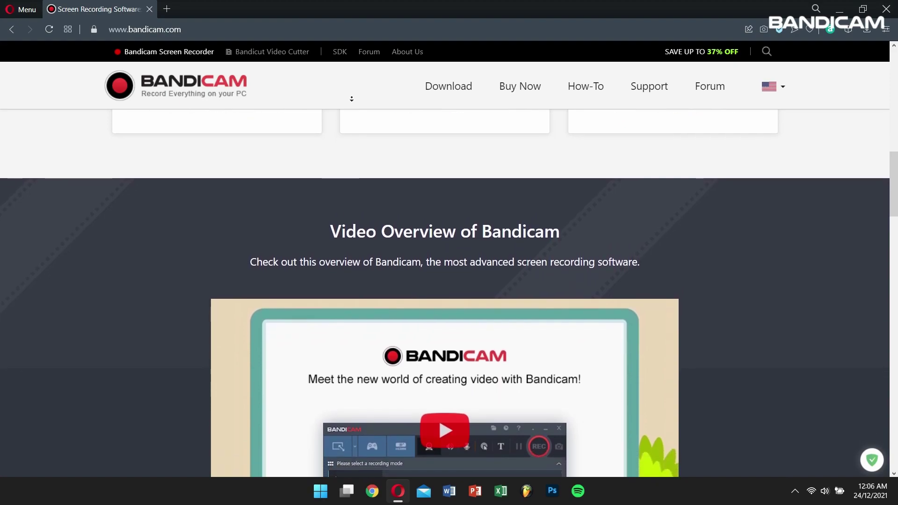
scroll(351, 99, down, 1)
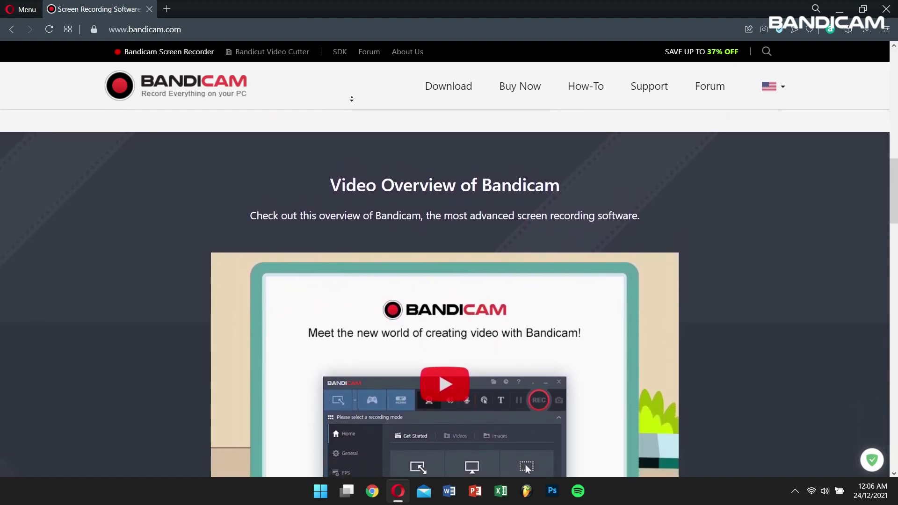
scroll(351, 99, down, 1)
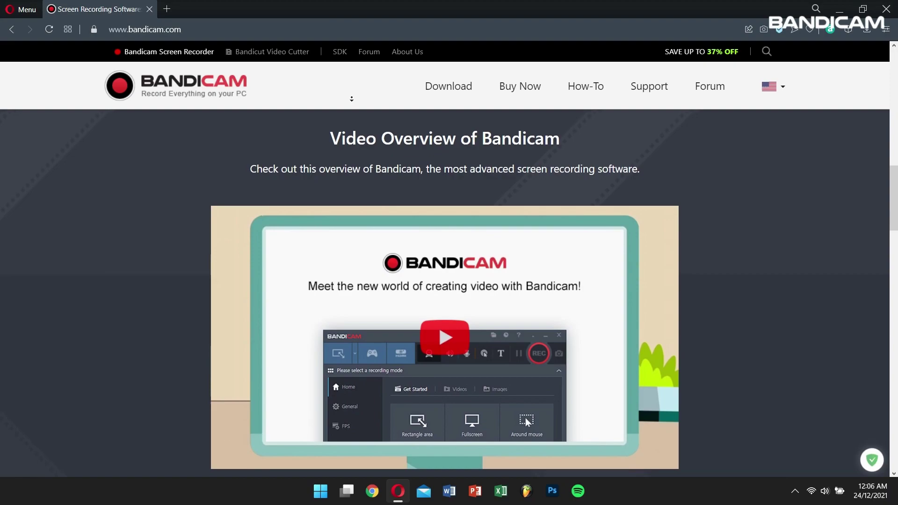
scroll(352, 99, down, 1)
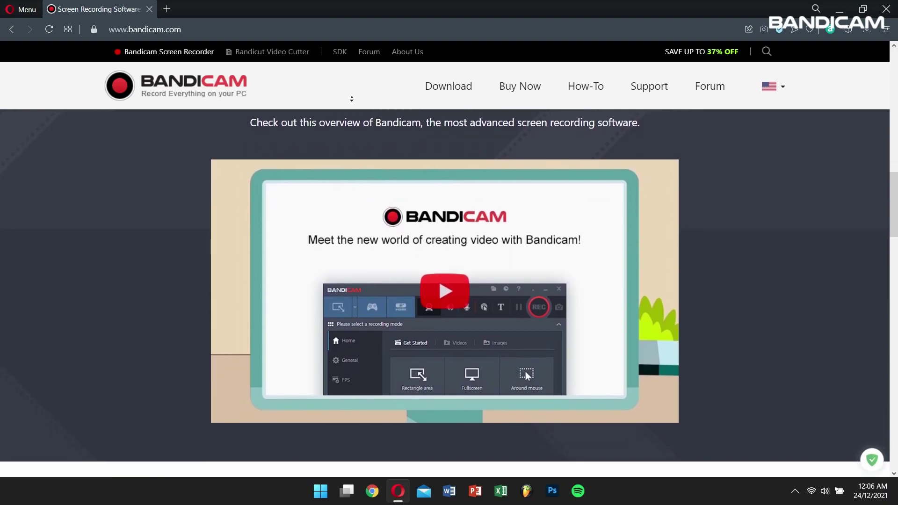
scroll(351, 99, down, 1)
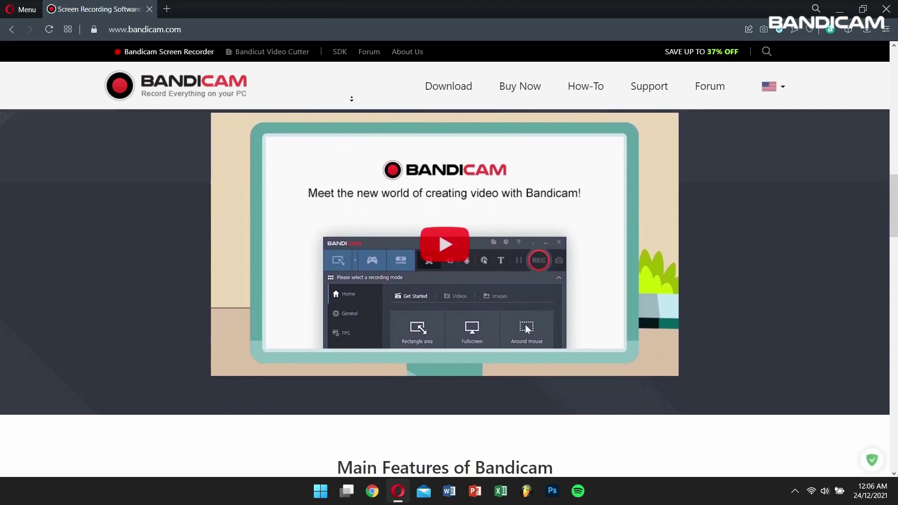
scroll(352, 99, down, 1)
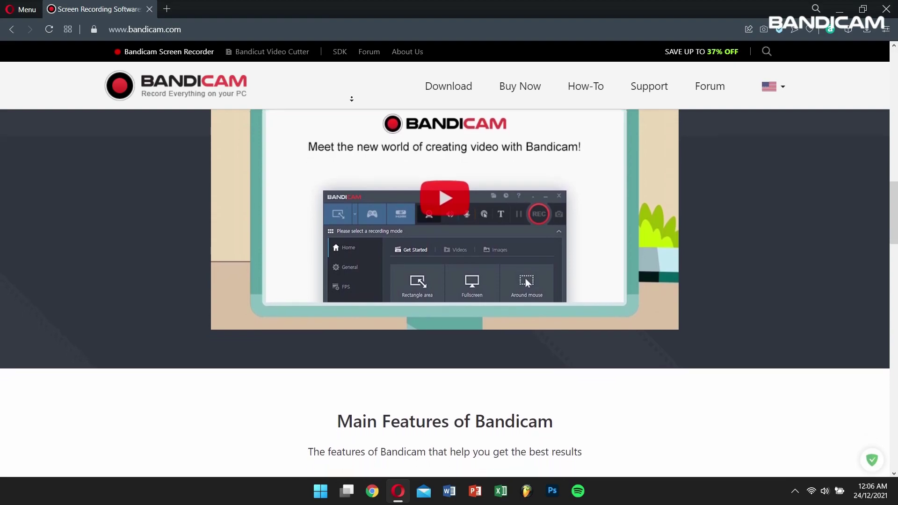
scroll(351, 99, down, 1)
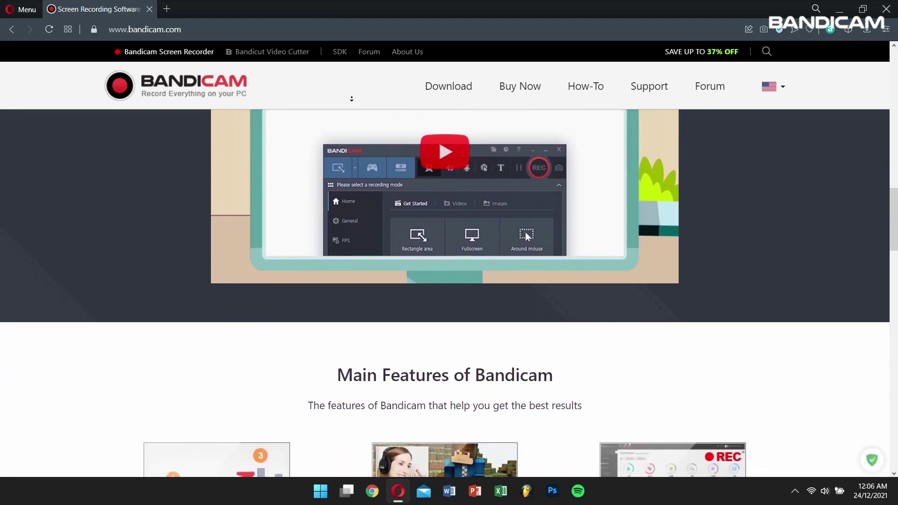
scroll(351, 98, down, 1)
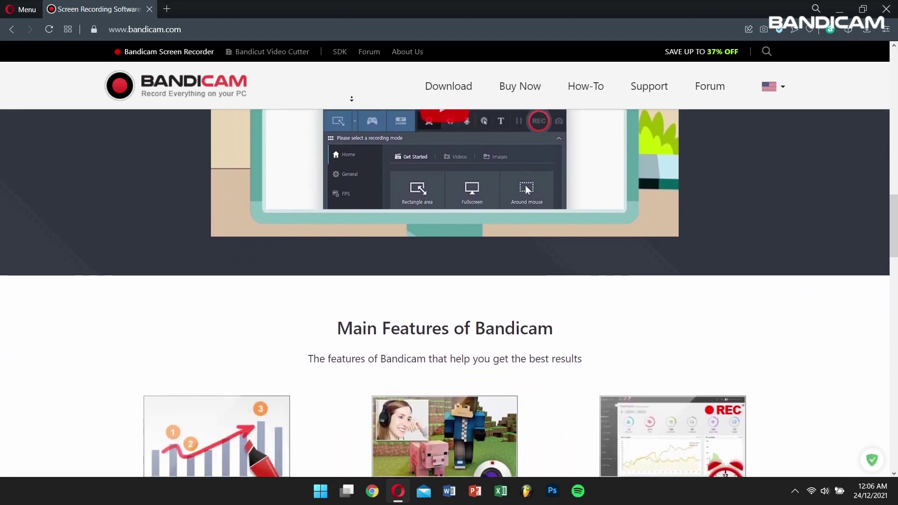
scroll(352, 99, down, 1)
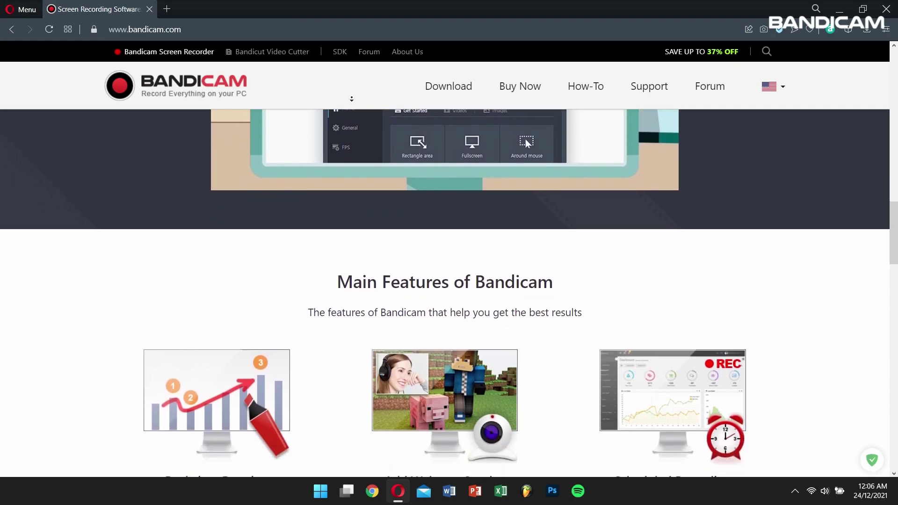
scroll(351, 99, down, 1)
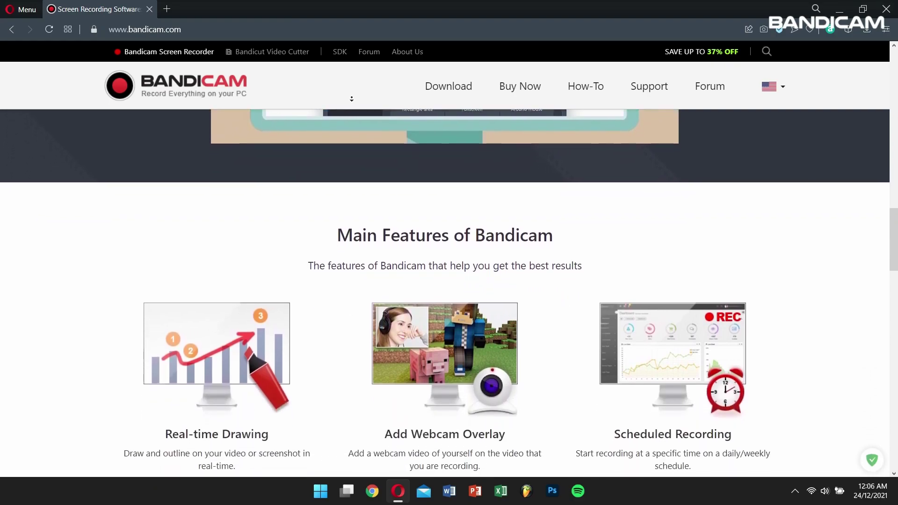
scroll(351, 99, down, 1)
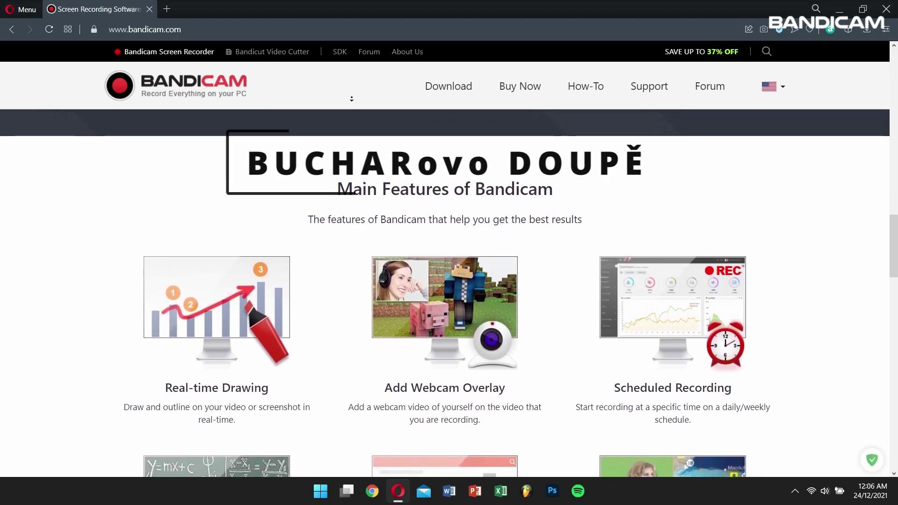
scroll(351, 99, down, 1)
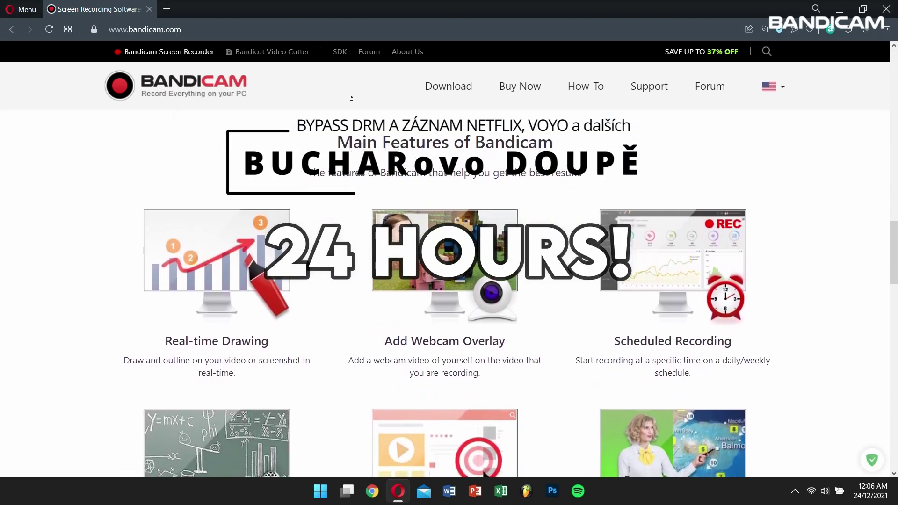
scroll(352, 98, down, 1)
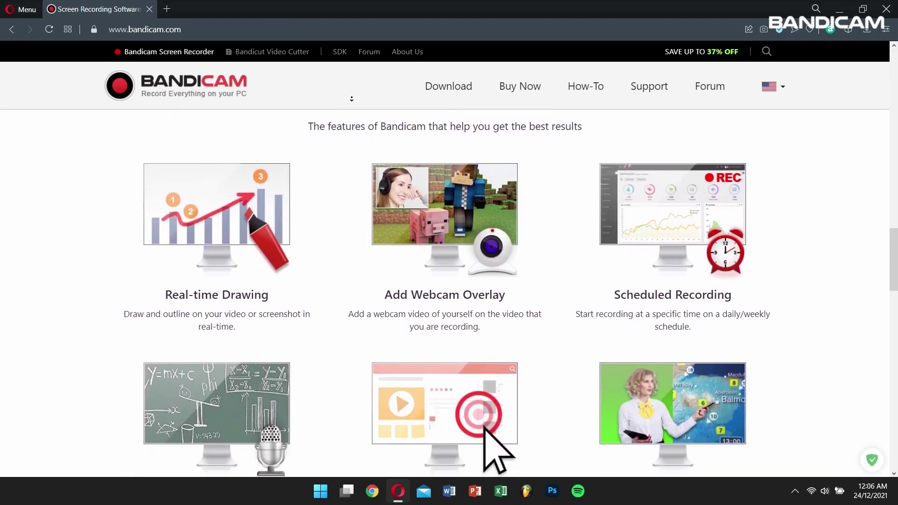
scroll(351, 98, down, 1)
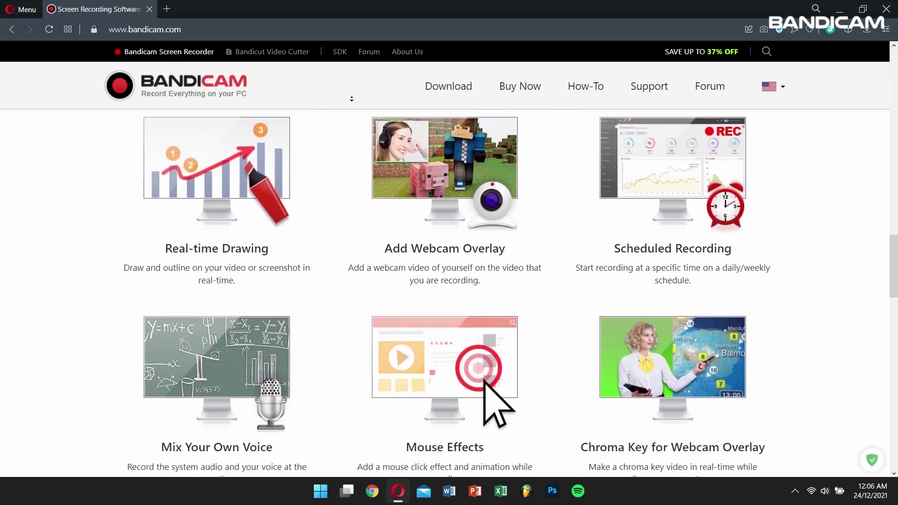
scroll(352, 99, down, 1)
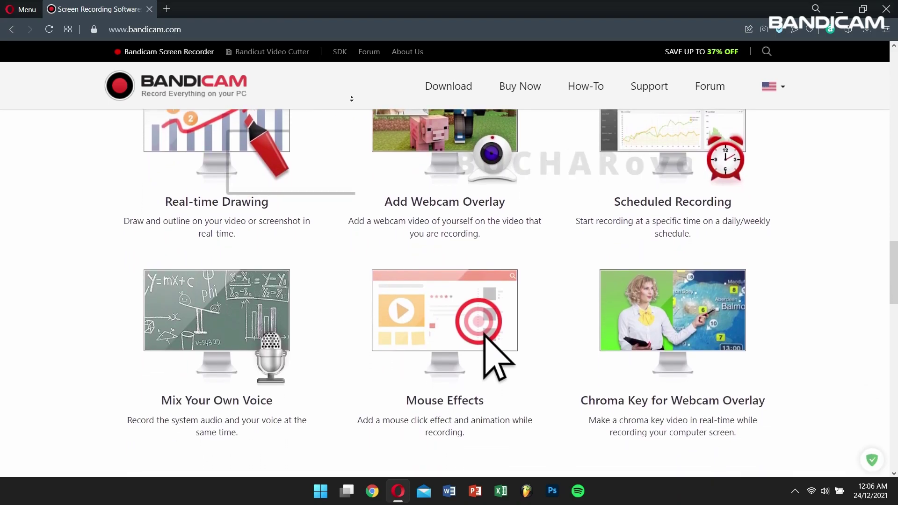
scroll(351, 99, down, 1)
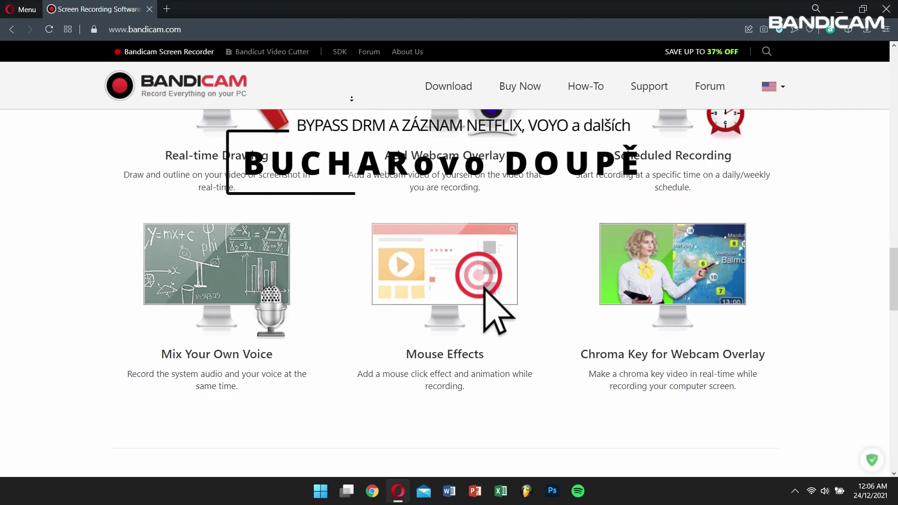
scroll(351, 99, down, 1)
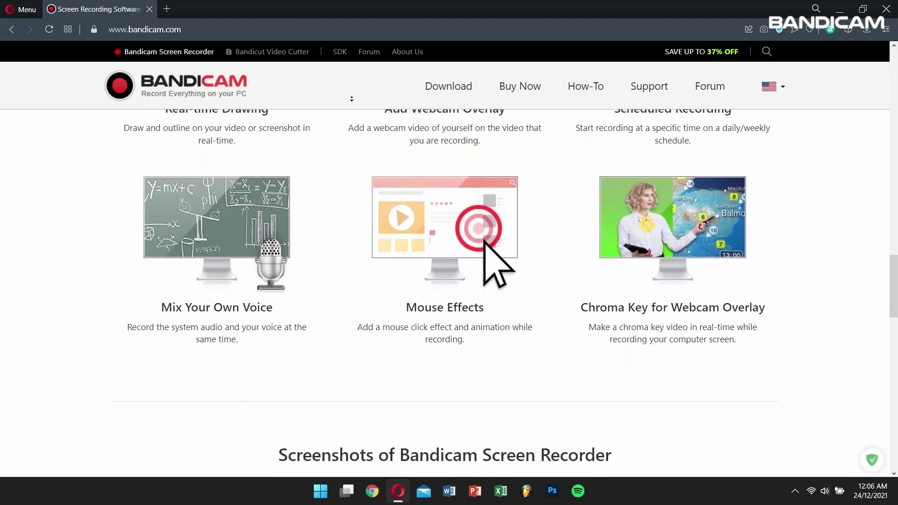
scroll(351, 99, down, 1)
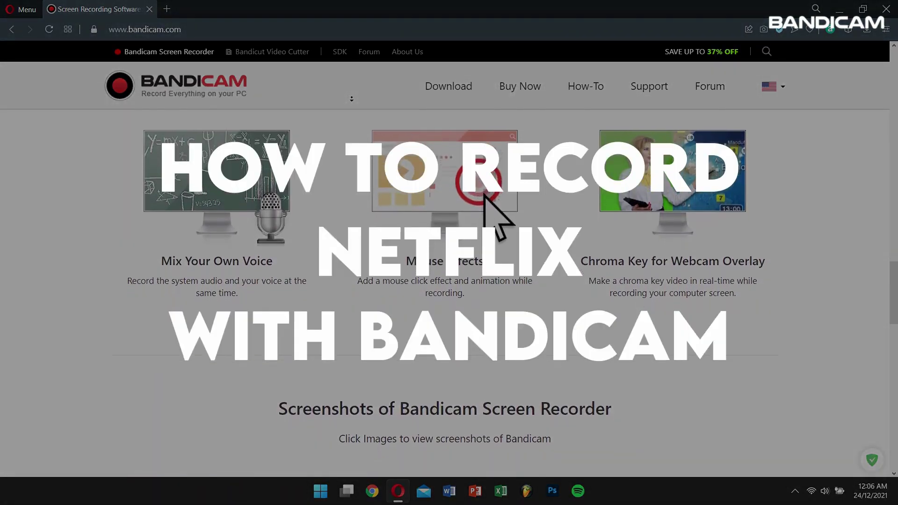
scroll(351, 99, down, 1)
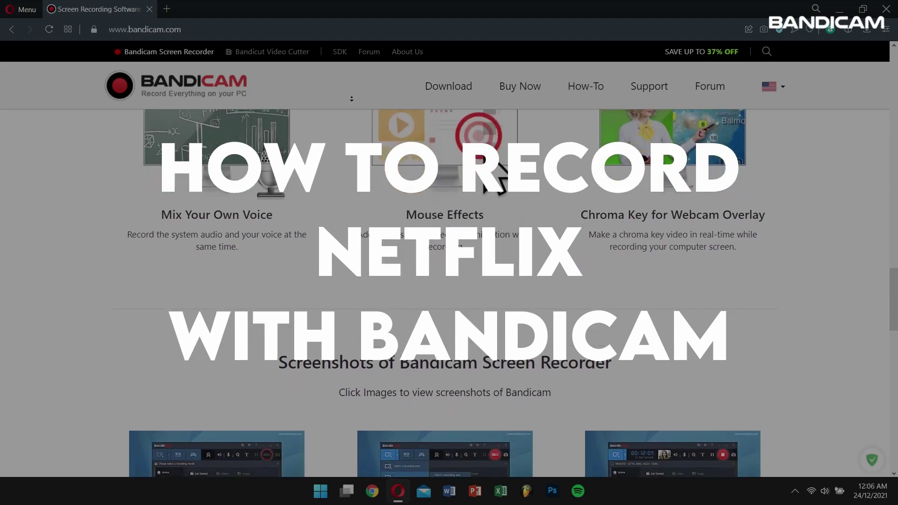
scroll(351, 99, down, 1)
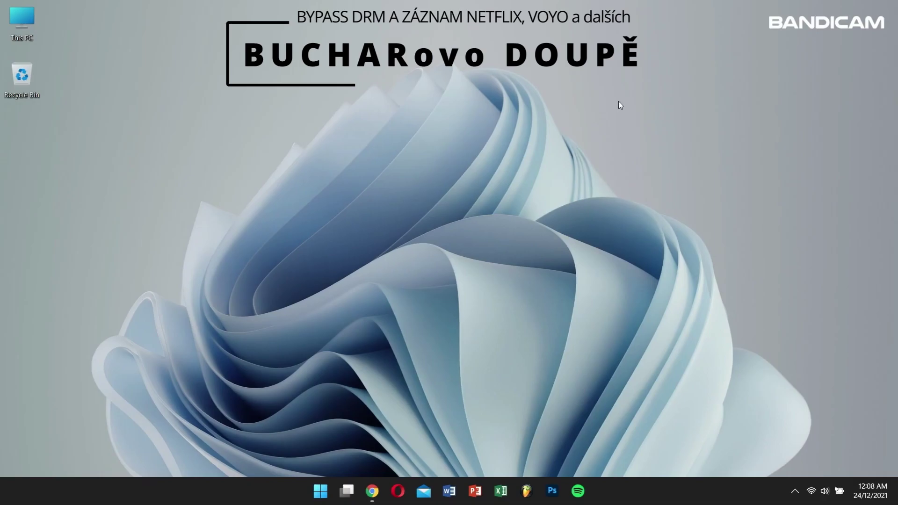
Step: Launch Bandicam from Windows search for 'band', get past the start screen, and minimize it
key(super)
text(band)
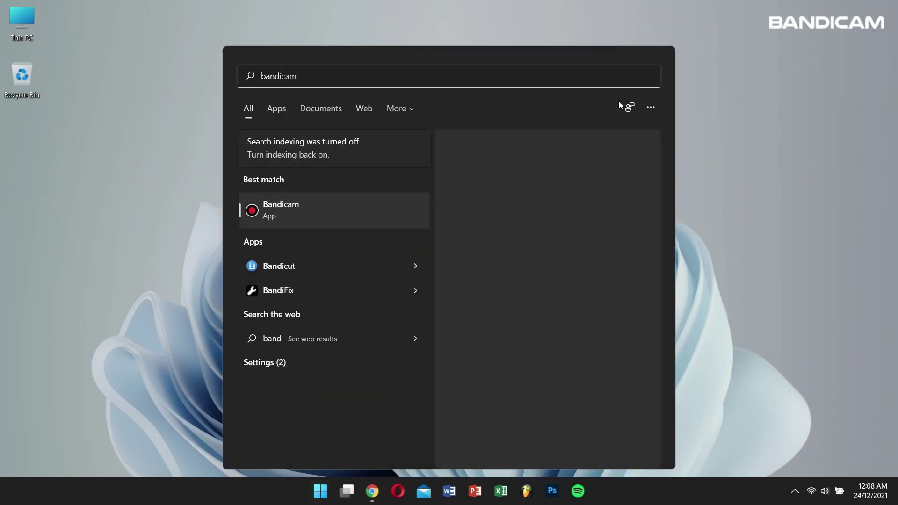
key(Return)
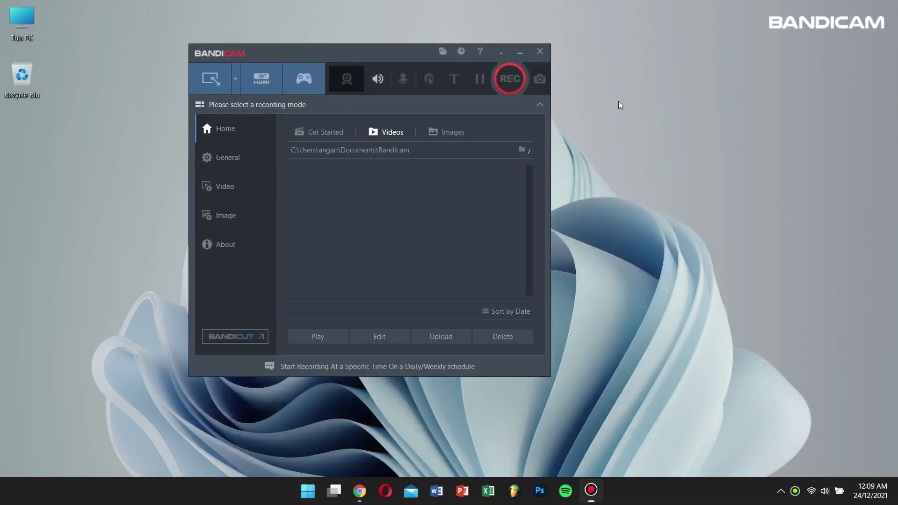
click(330, 134)
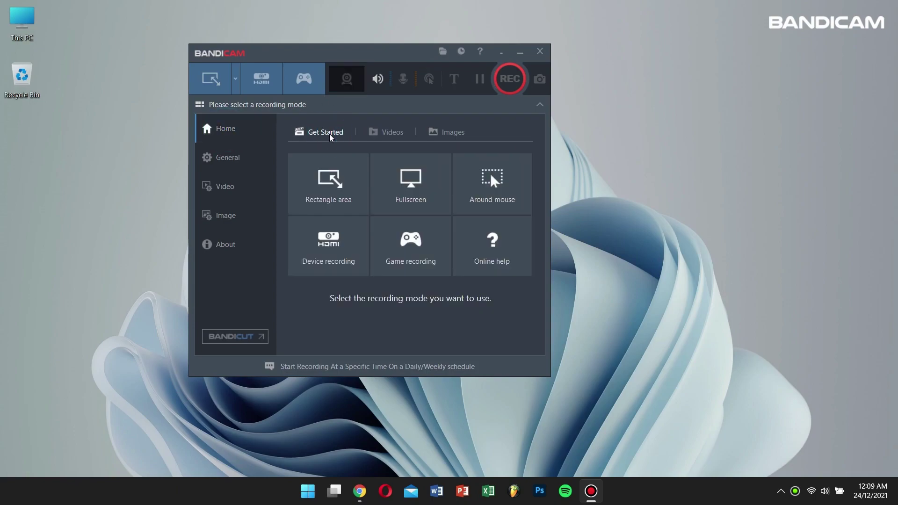
click(522, 52)
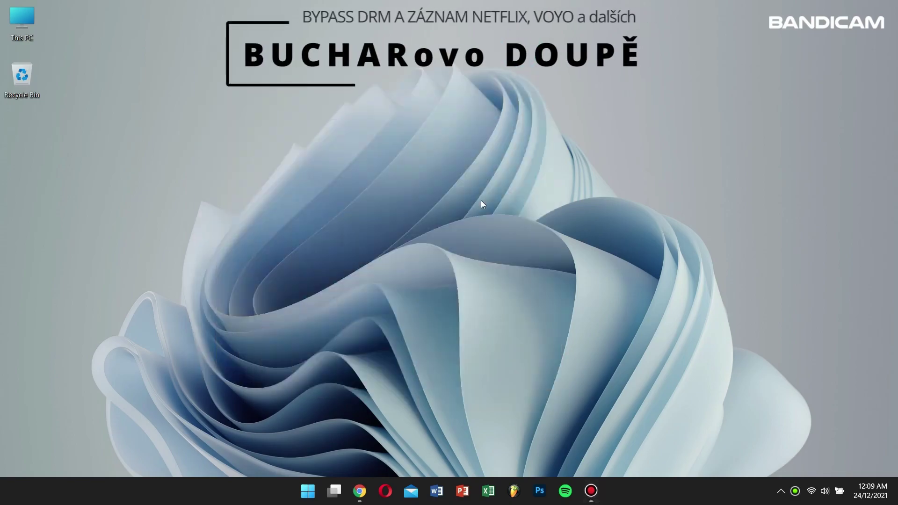
Step: Turn off 'Use hardware acceleration when available' in Chrome's Advanced System settings
mouse_move(361, 494)
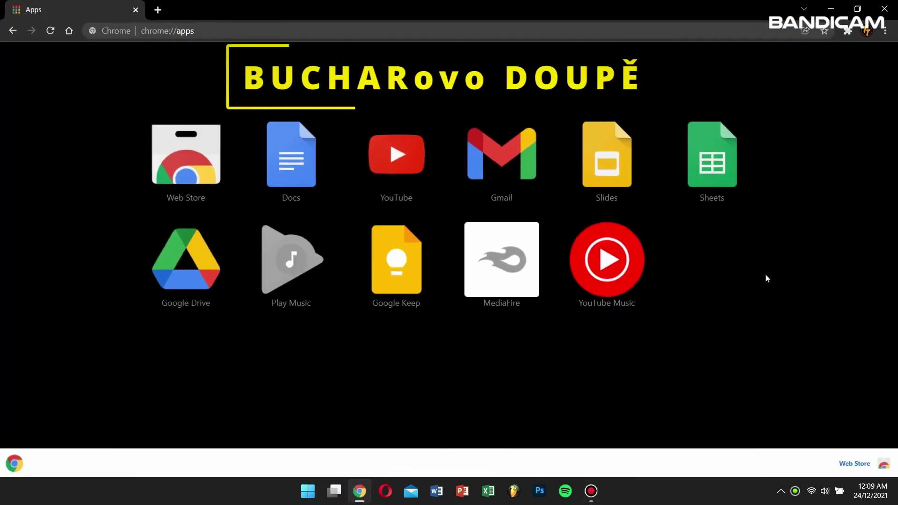
click(887, 32)
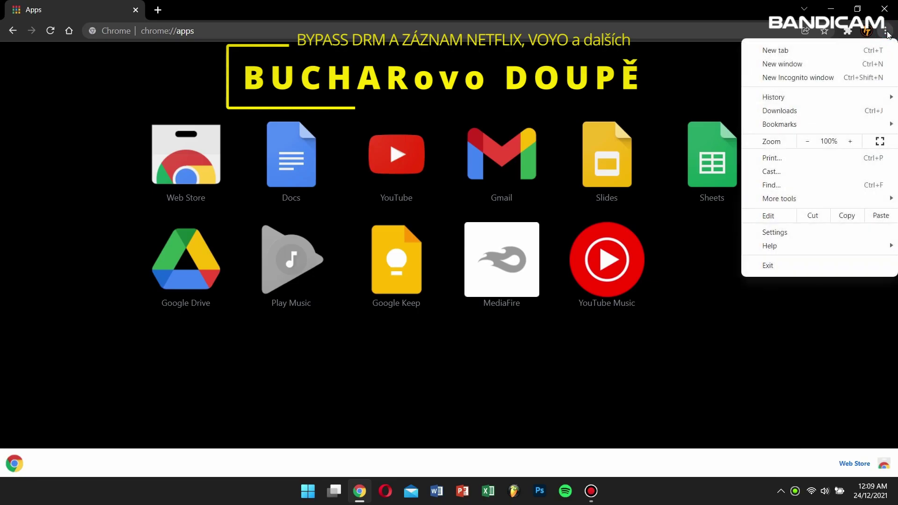
click(806, 226)
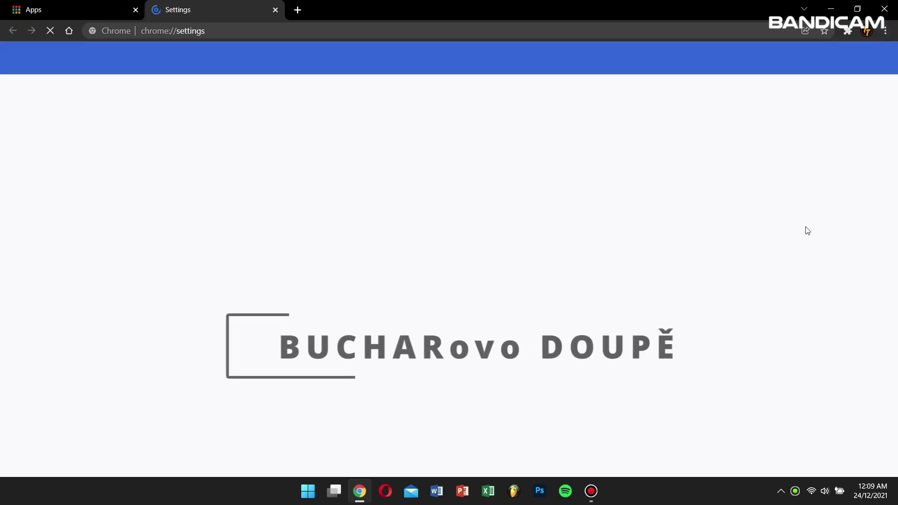
click(62, 259)
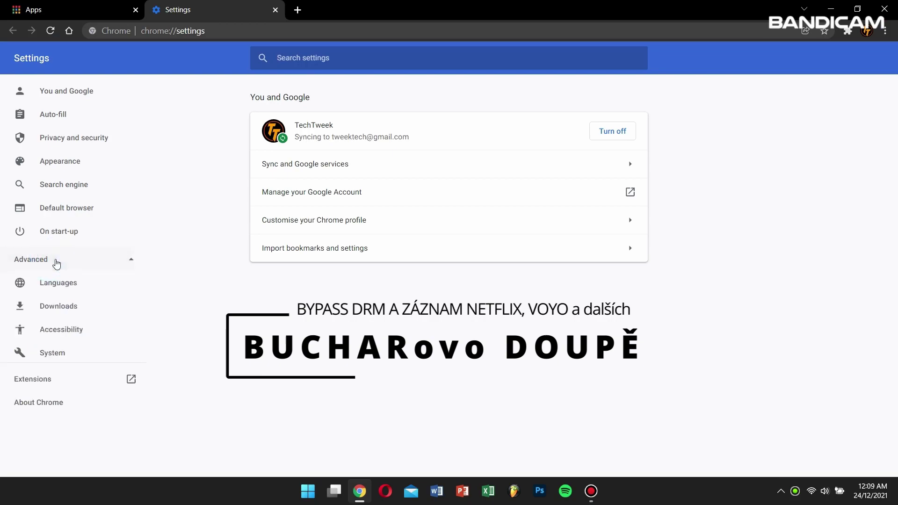
click(49, 351)
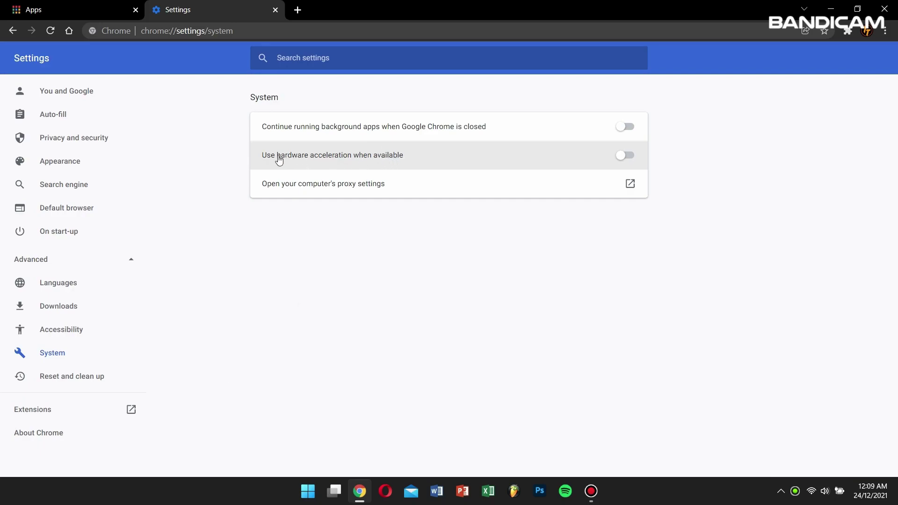
click(625, 156)
click(626, 159)
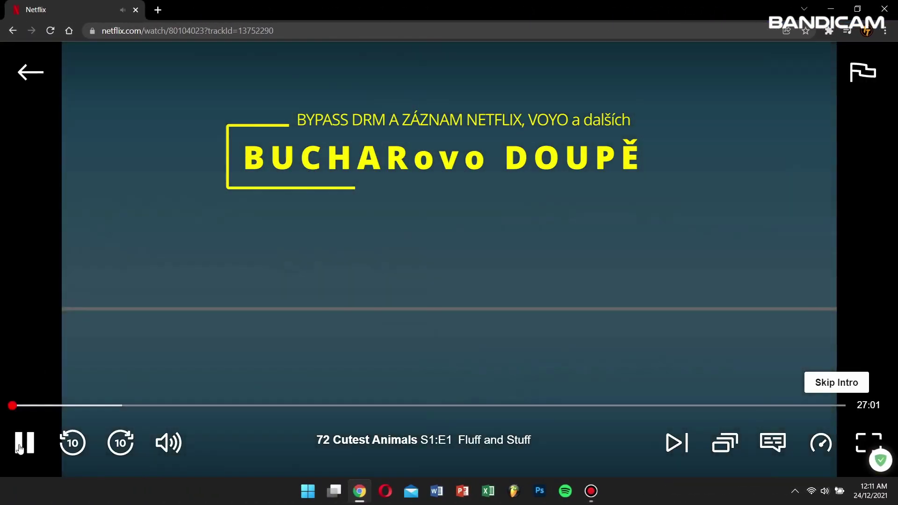
Step: Pause the Netflix episode at 0:00 and restore Bandicam from the taskbar
click(19, 448)
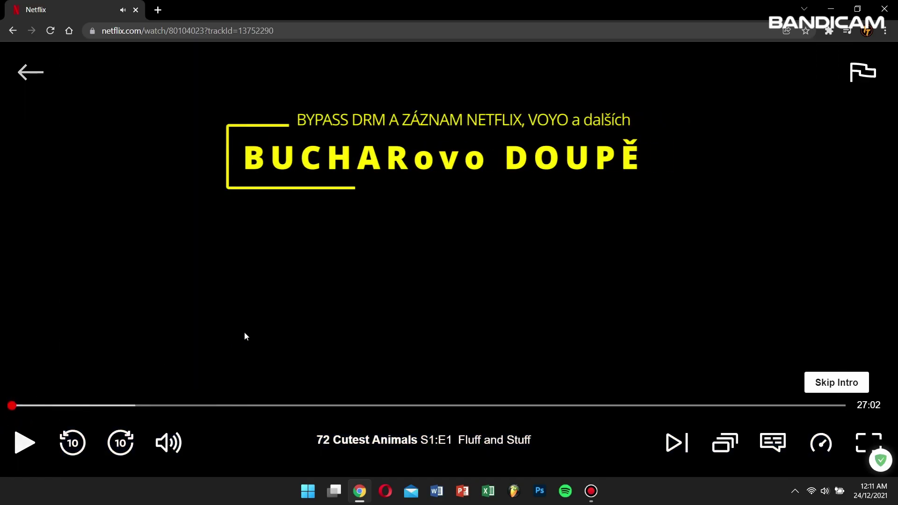
click(600, 489)
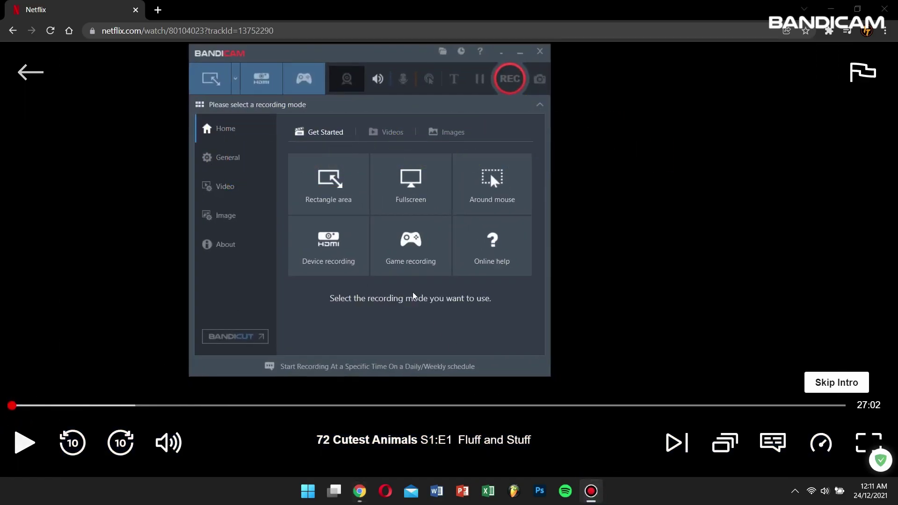
Step: Record the episode in the recently used 1920x932 rectangle area with Bandicam minimized
click(235, 79)
mouse_move(276, 153)
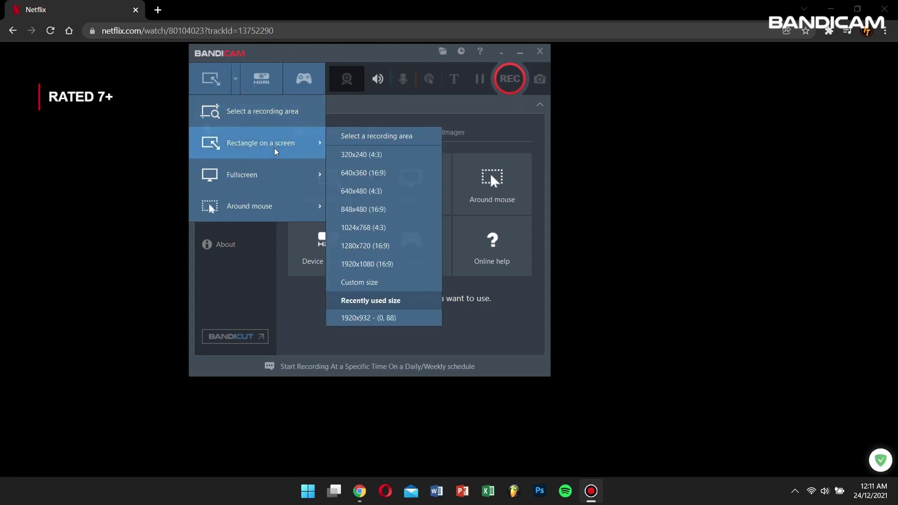
click(366, 136)
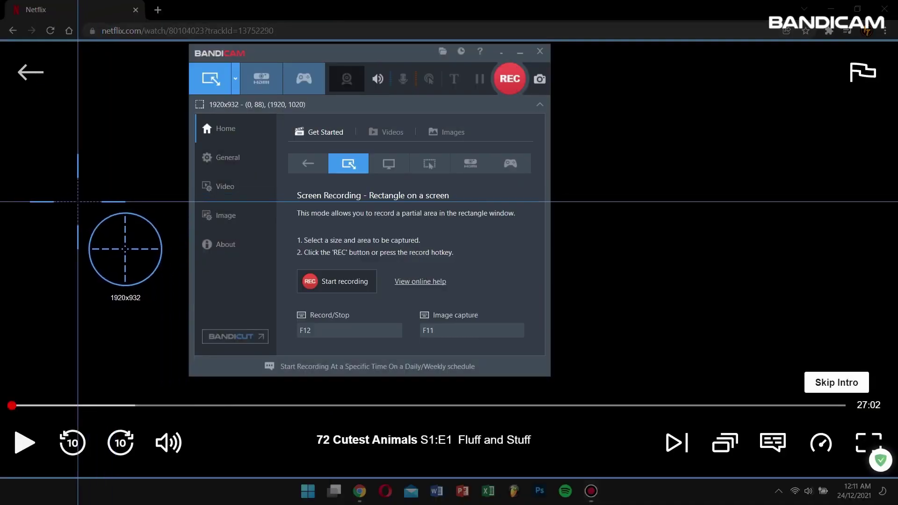
click(77, 202)
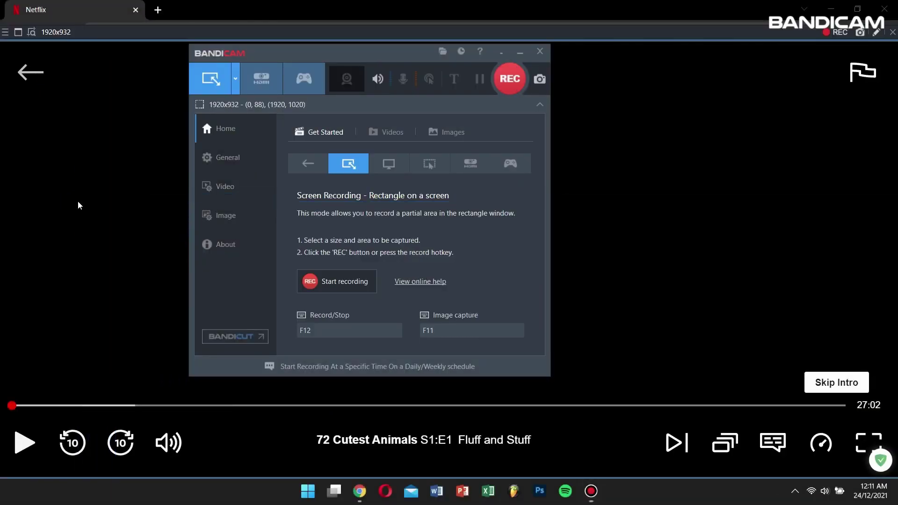
click(516, 68)
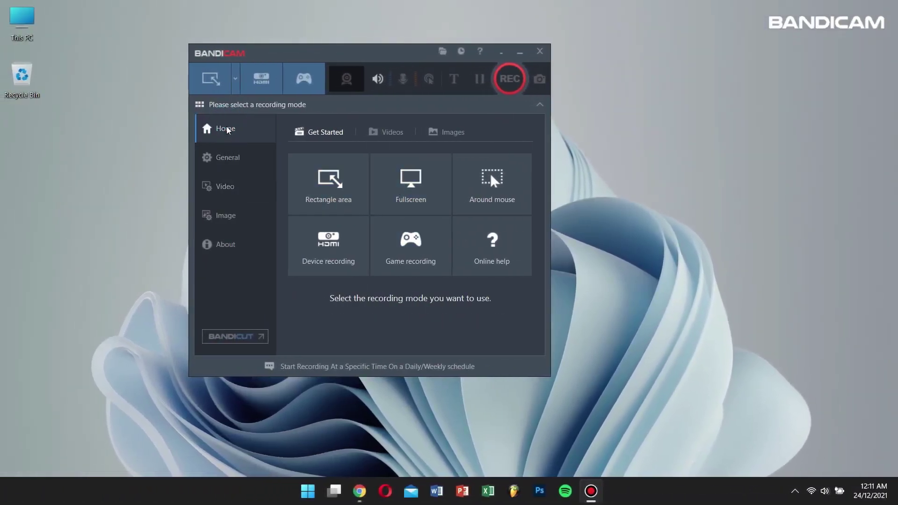
click(387, 129)
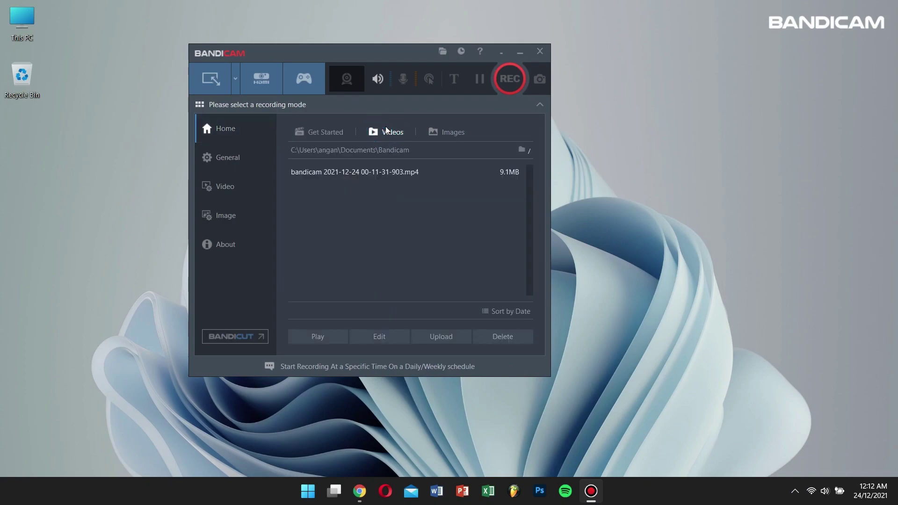
right_click(386, 173)
click(397, 178)
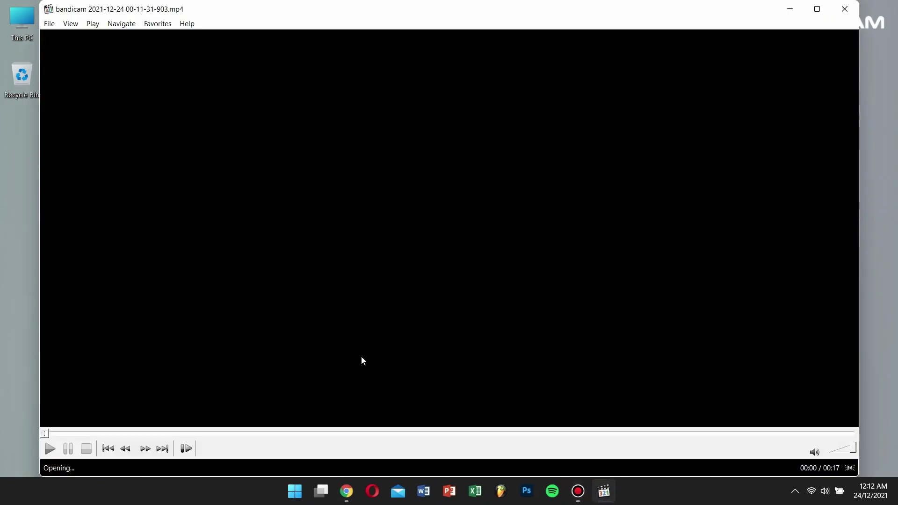
Step: Skip through the 17-second clip to around 0:09, then close Media Player Classic
click(237, 433)
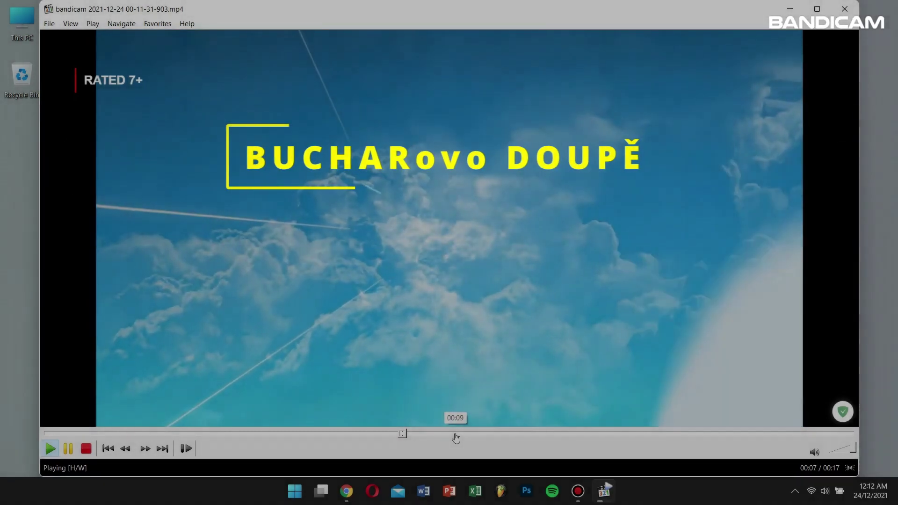
click(455, 433)
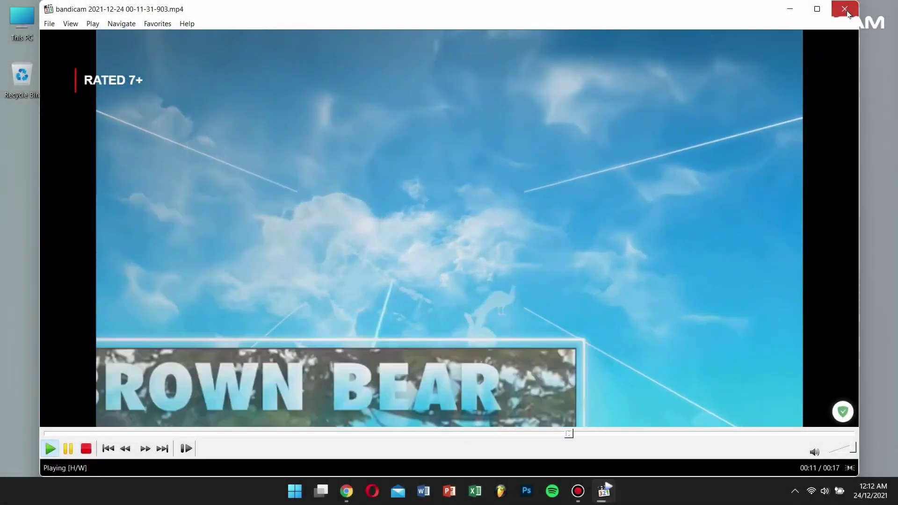
click(845, 9)
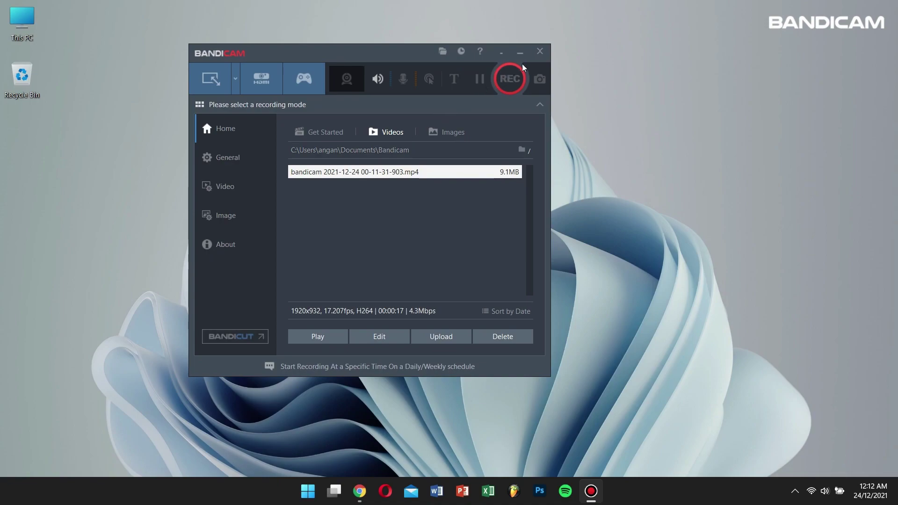
Step: Reposition the Bandicam window and open Auto Complete Recording settings from the General page
drag(367, 46, 307, 45)
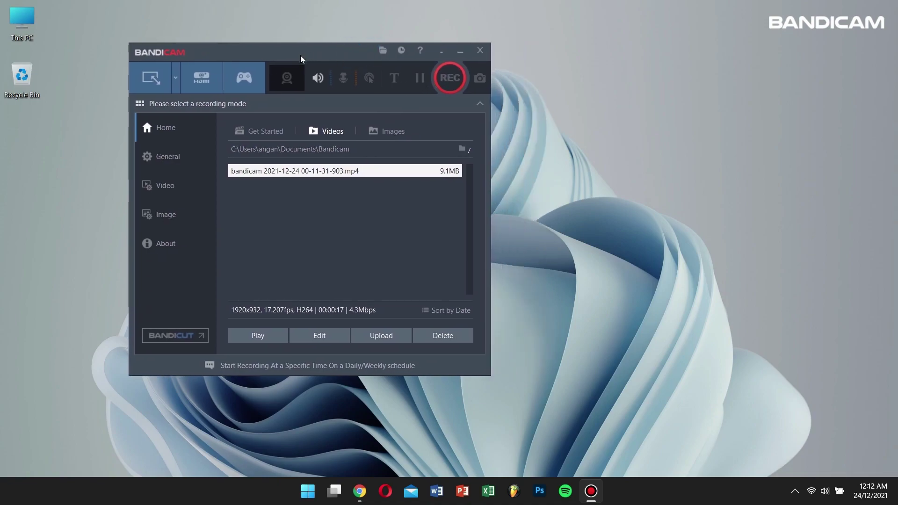
click(397, 226)
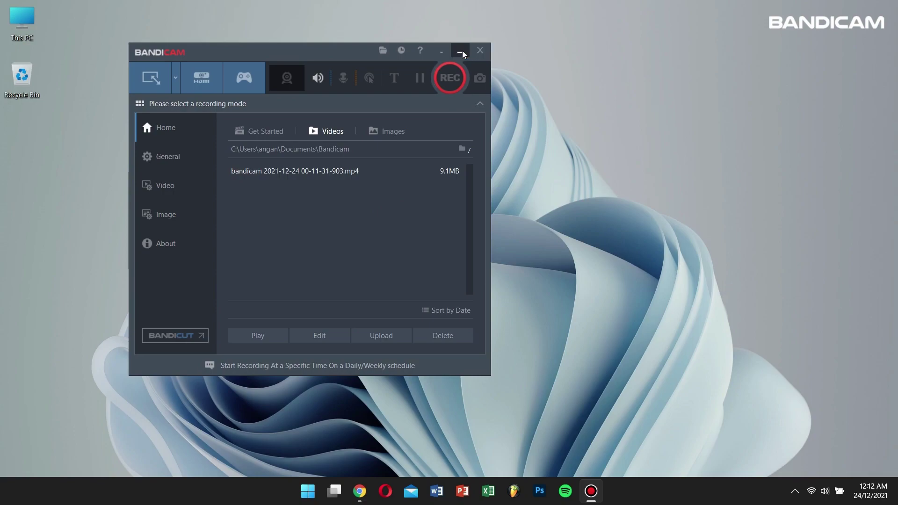
drag(357, 53, 334, 43)
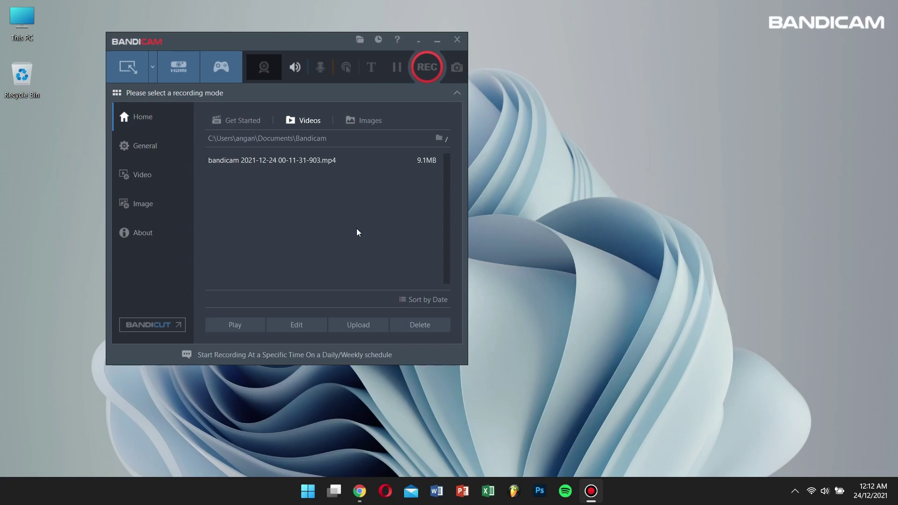
click(146, 148)
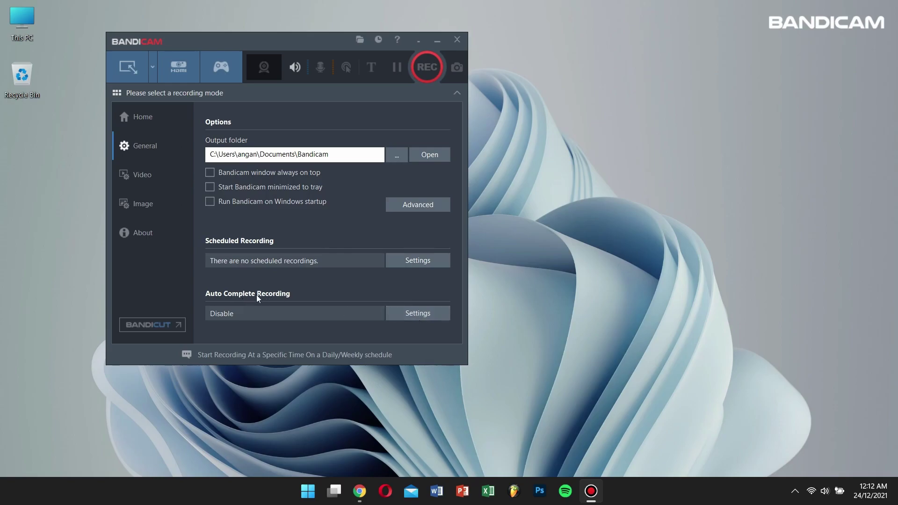
click(415, 320)
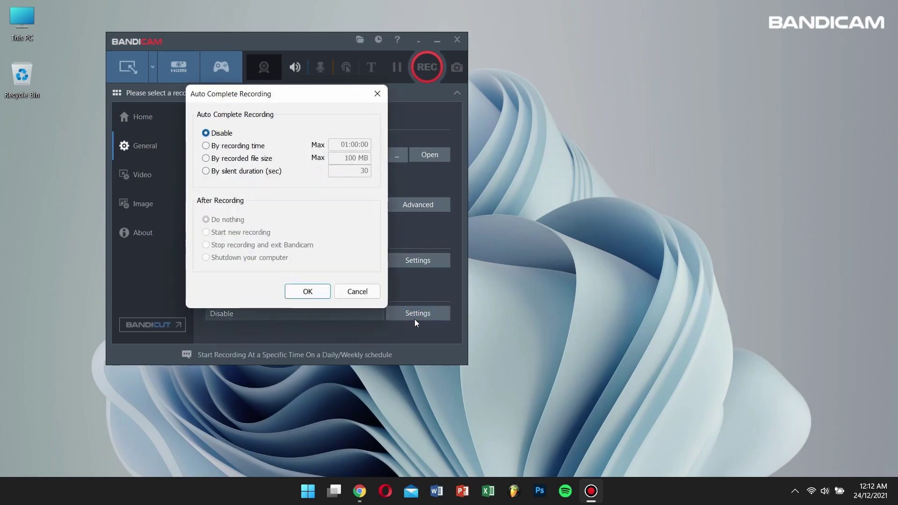
Step: Set Auto Complete Recording to stop by recording time at 01:00:00, then close Bandicam
click(243, 149)
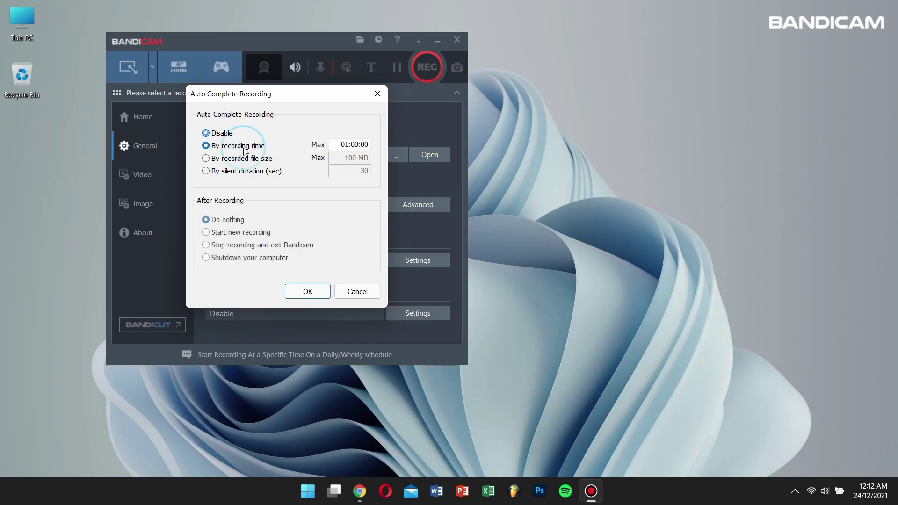
click(339, 145)
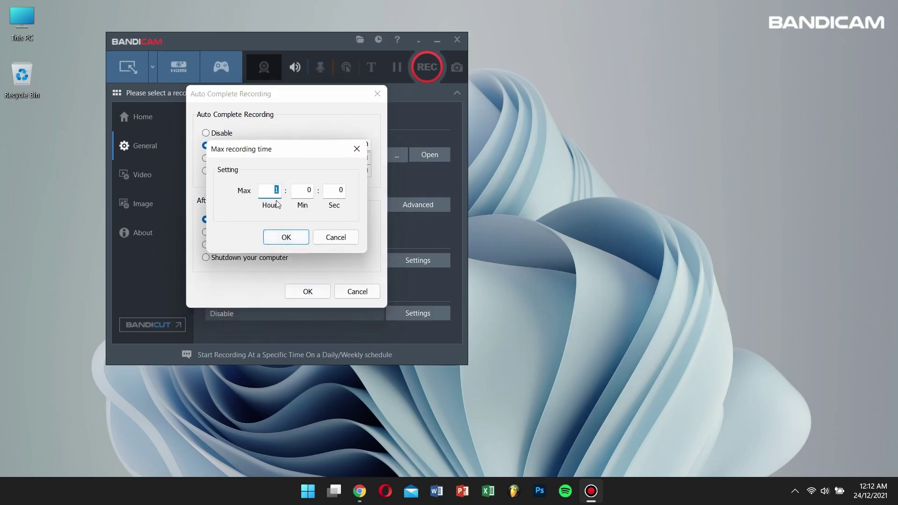
click(295, 241)
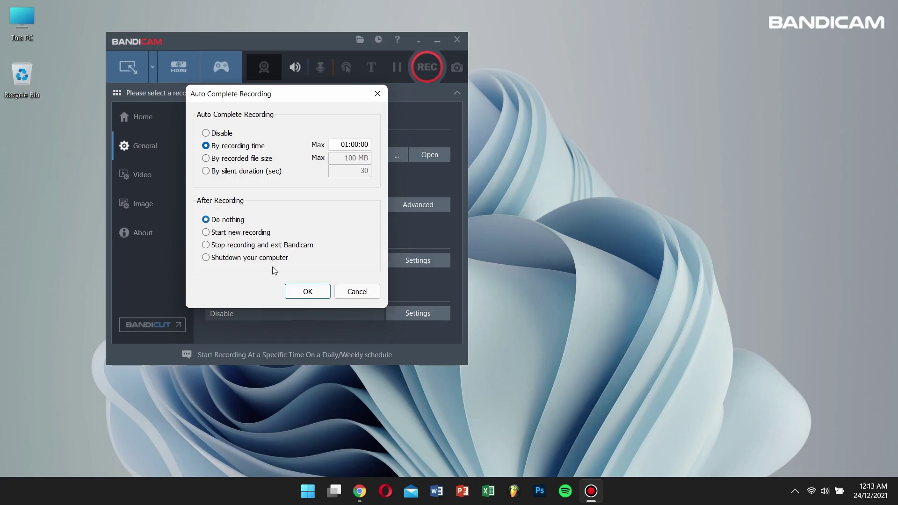
click(295, 291)
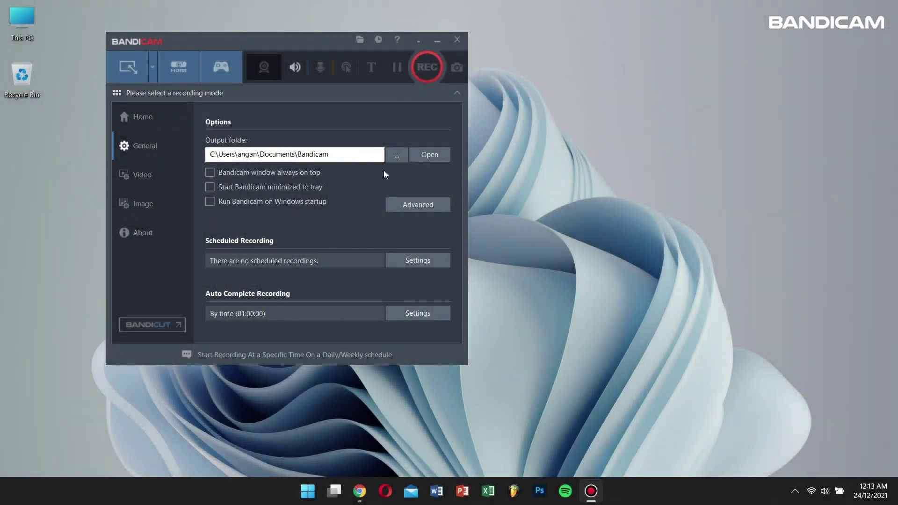
click(457, 39)
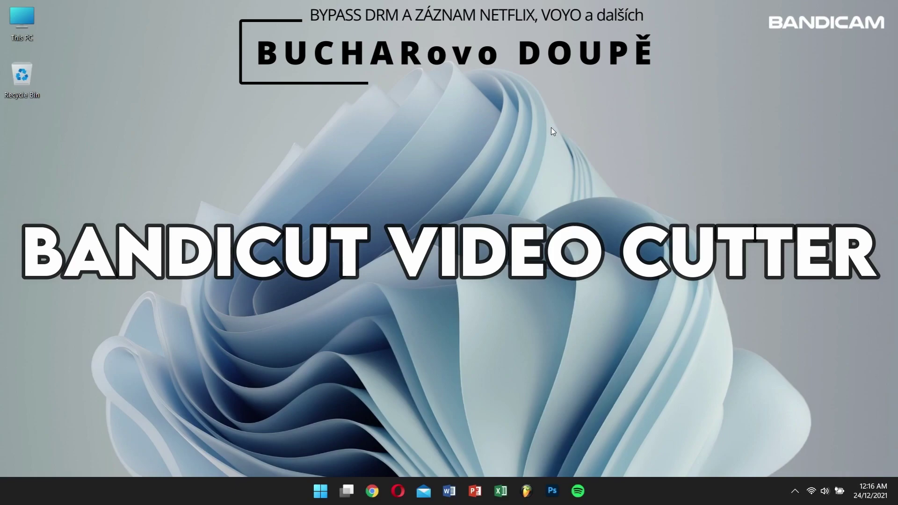
Step: Launch Bandicut by searching 'bandi' from the Windows Start menu
key(super)
text(bandi)
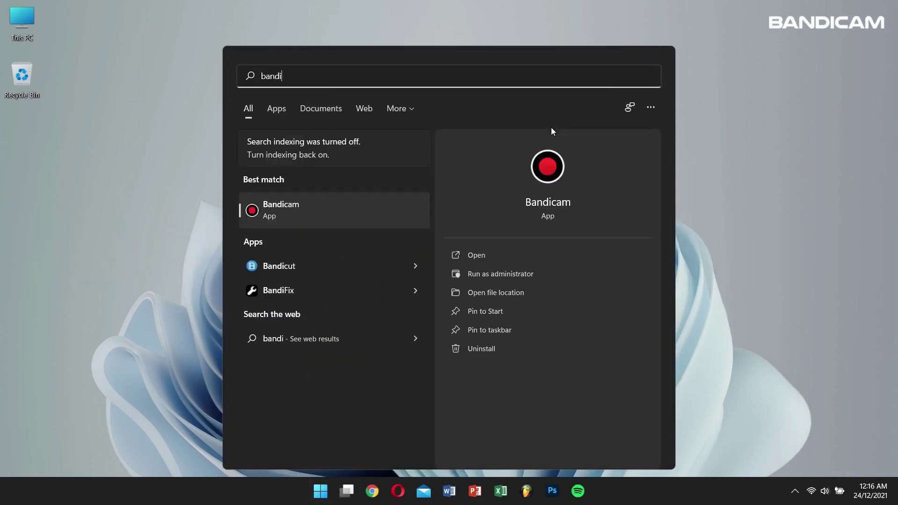
click(341, 258)
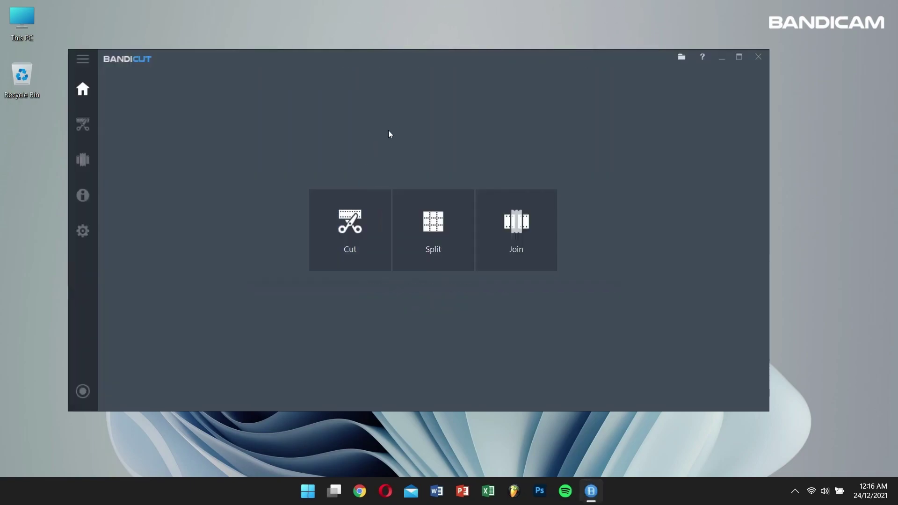
Step: Start a new cut with Wildlife - Free Nature animals Video.mp4
click(346, 227)
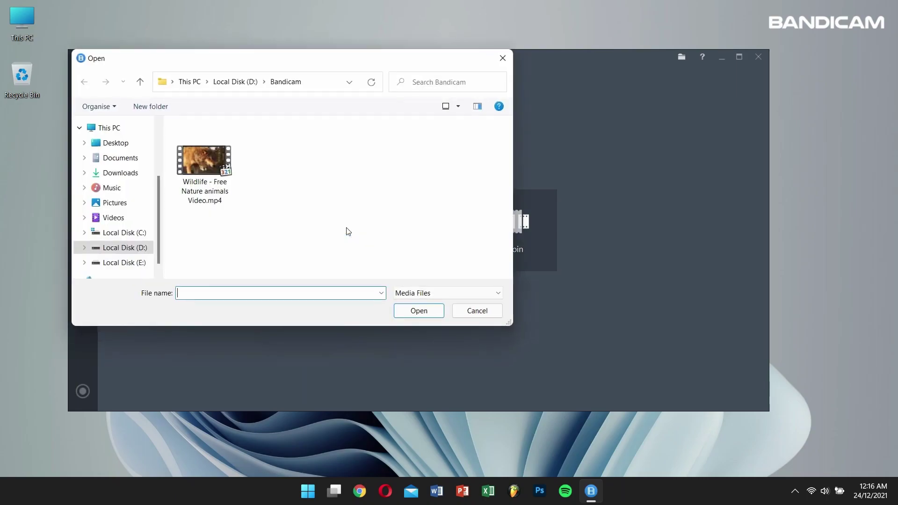
click(211, 183)
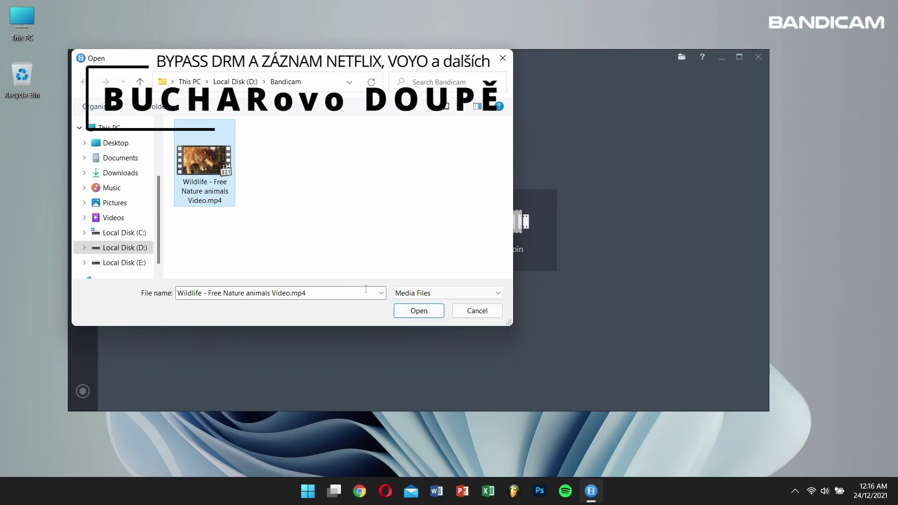
click(419, 315)
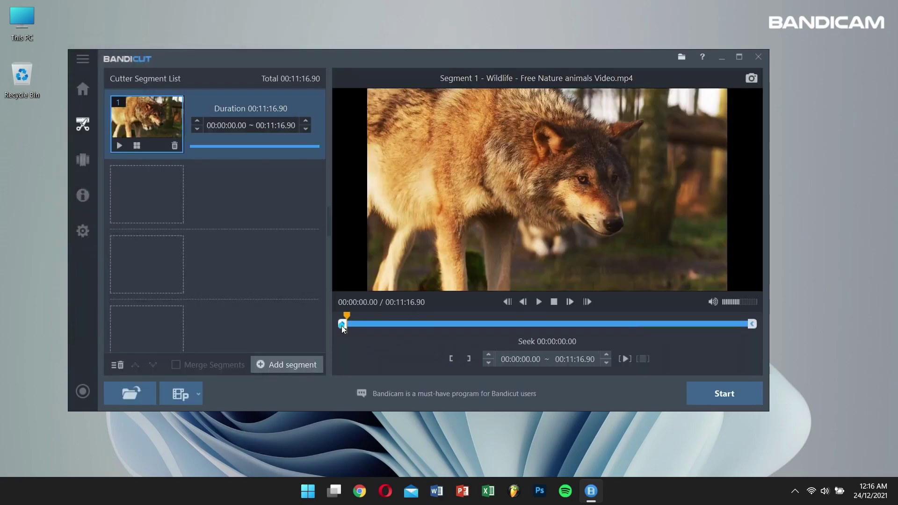
Step: Trim the segment to 00:02:07.96–00:03:19.08 and proceed to the output settings
drag(342, 324, 419, 323)
drag(751, 324, 467, 324)
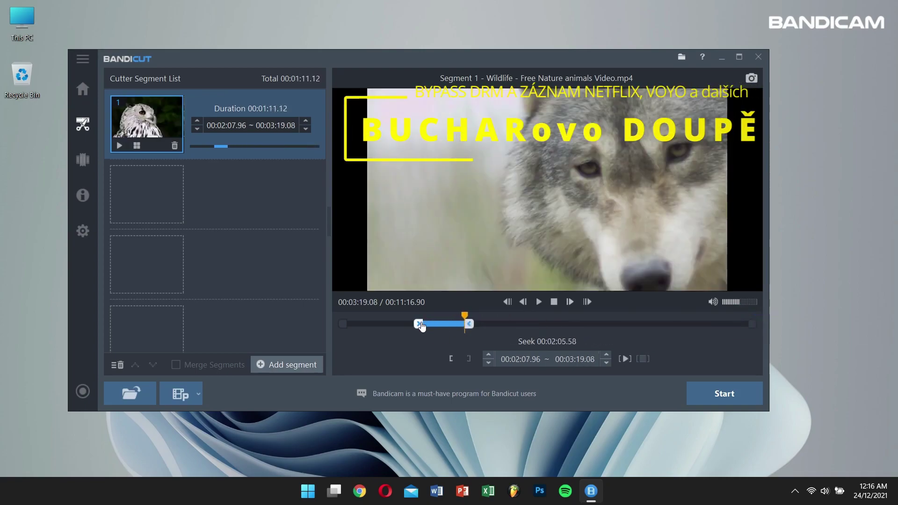
click(427, 322)
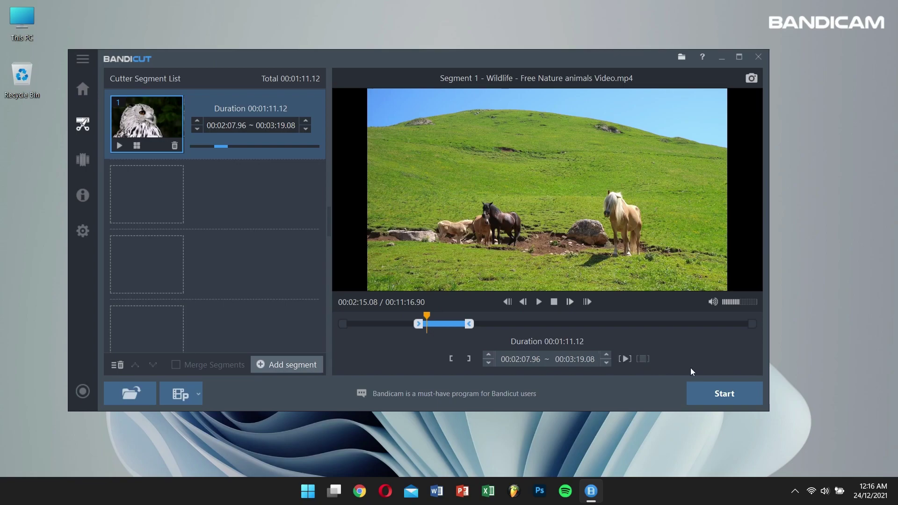
click(731, 392)
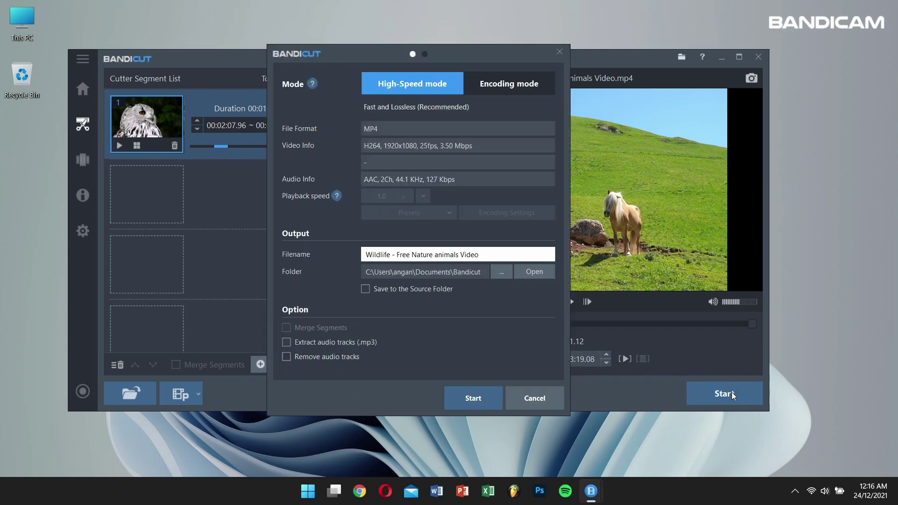
Step: Export the 00:01:11.12 Wildlife clip and open its Documents\Bandicut output folder
click(465, 400)
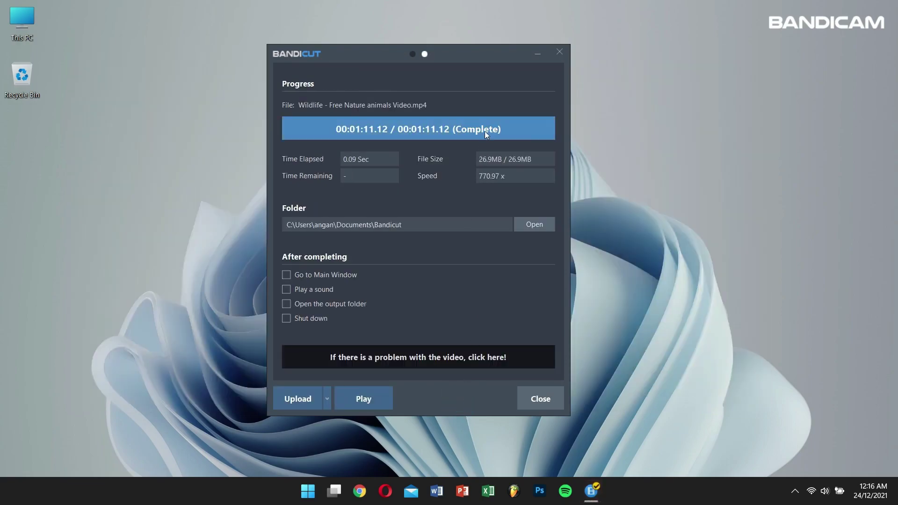
click(533, 226)
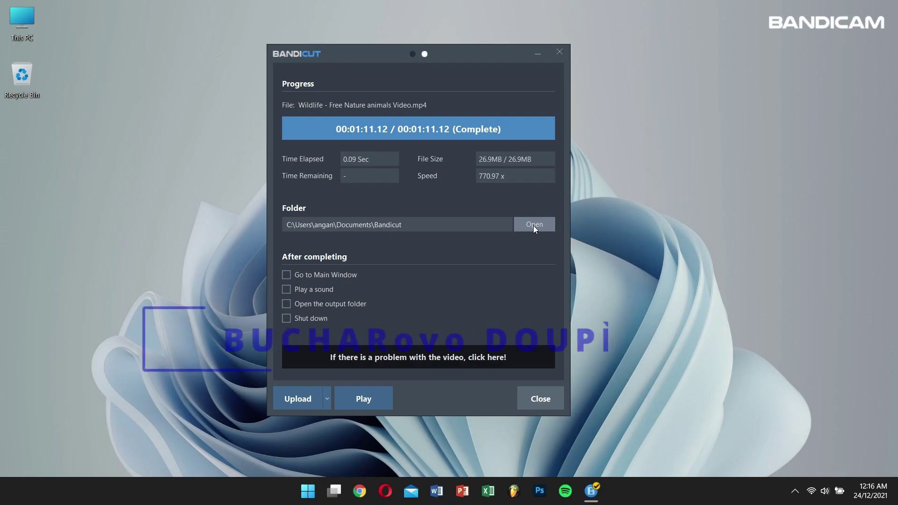
Step: Play back the saved Wildlife clip, then close the player and File Explorer
click(302, 243)
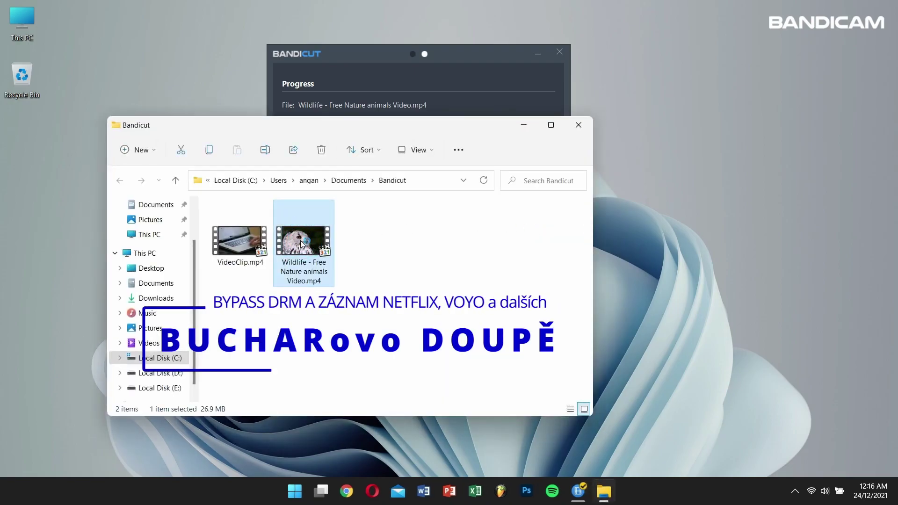
double_click(302, 244)
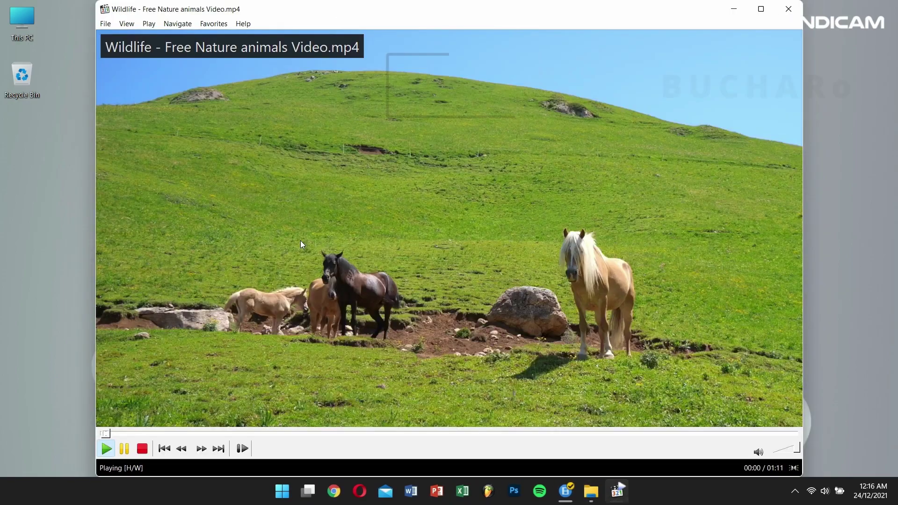
click(789, 10)
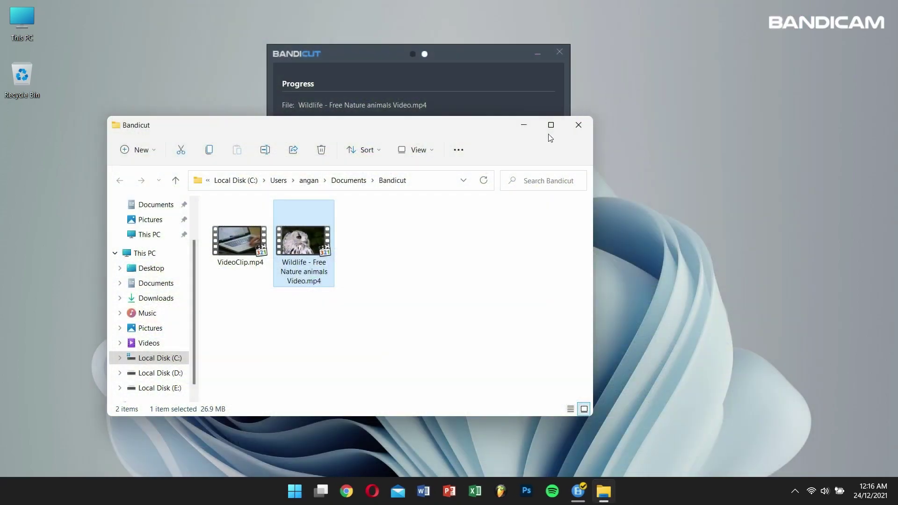
click(579, 125)
drag(468, 52, 347, 64)
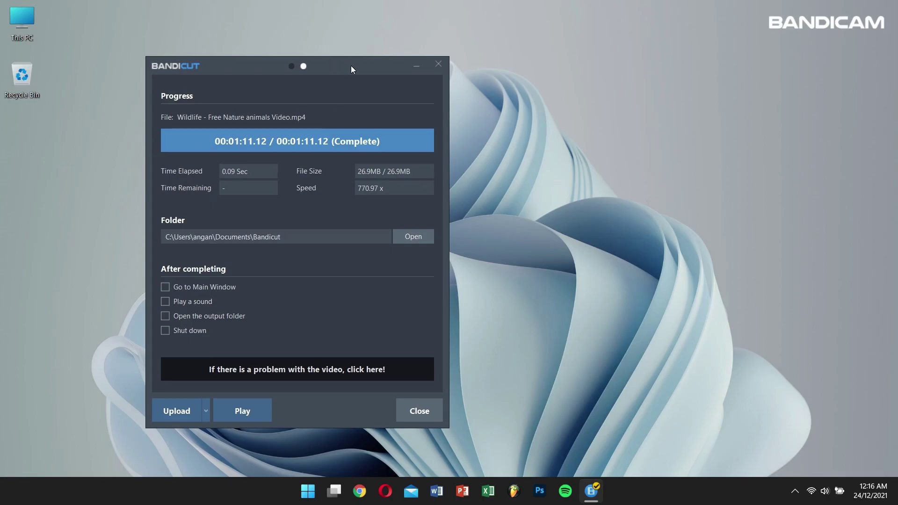
Step: Close the Complete dialog and reposition the Bandicut cutter window
click(438, 68)
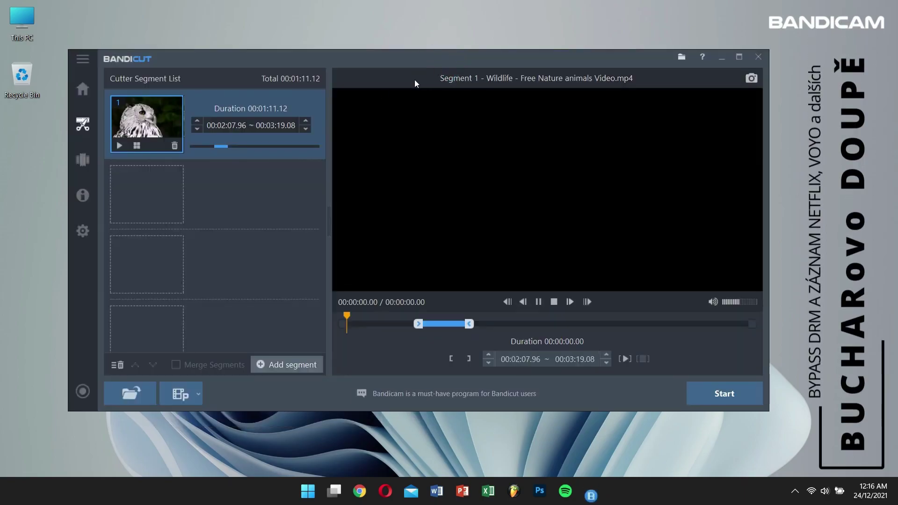
drag(635, 55, 618, 70)
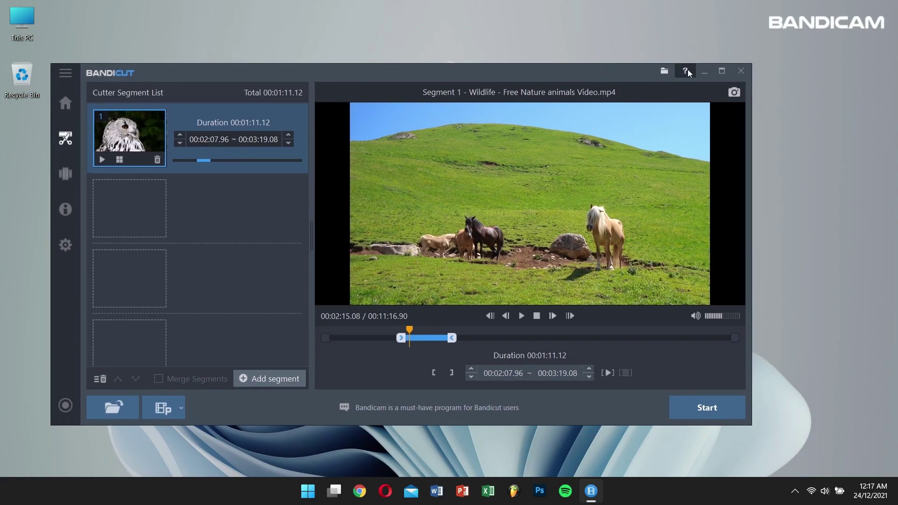